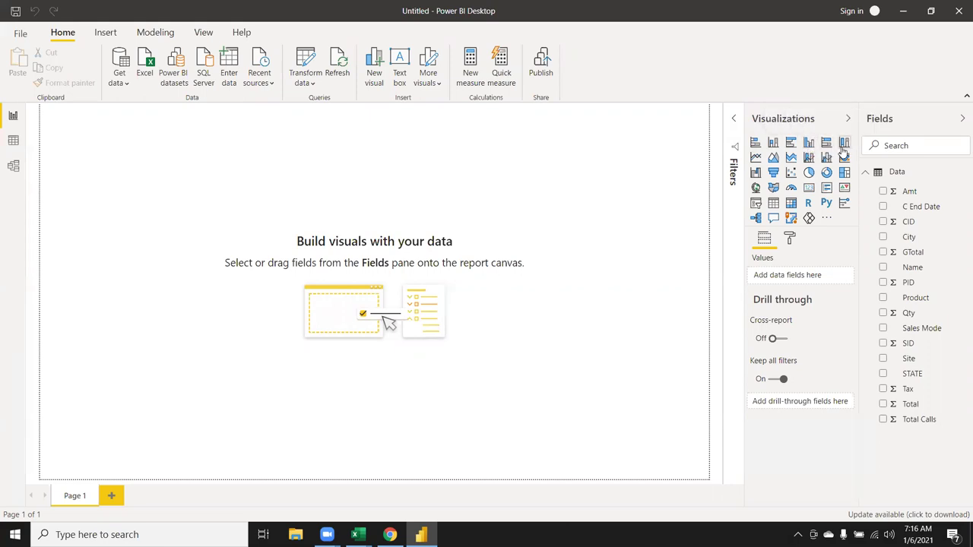
- Add a stacked bar chart, enlarge it, and plot Qty by Name with Product under Name on the axis
click(755, 150)
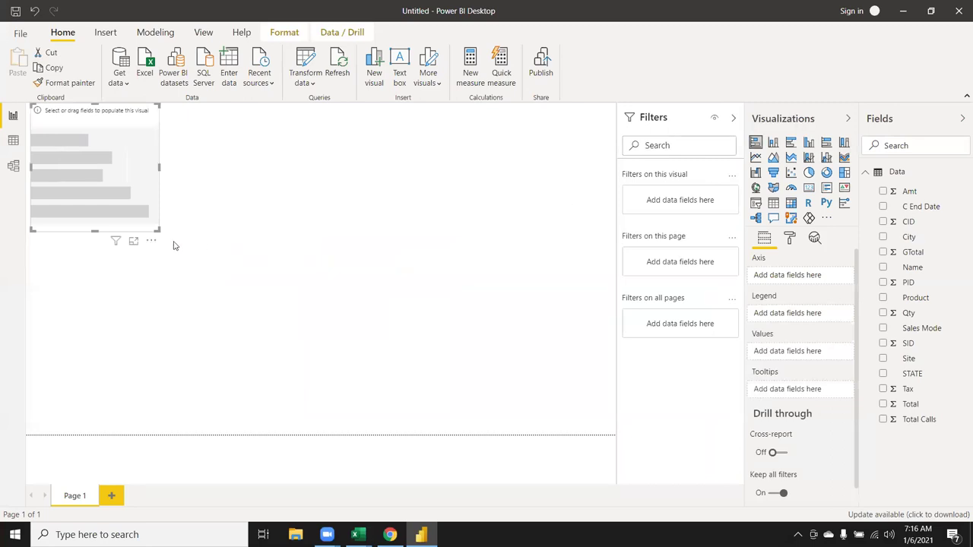
drag(159, 230, 187, 298)
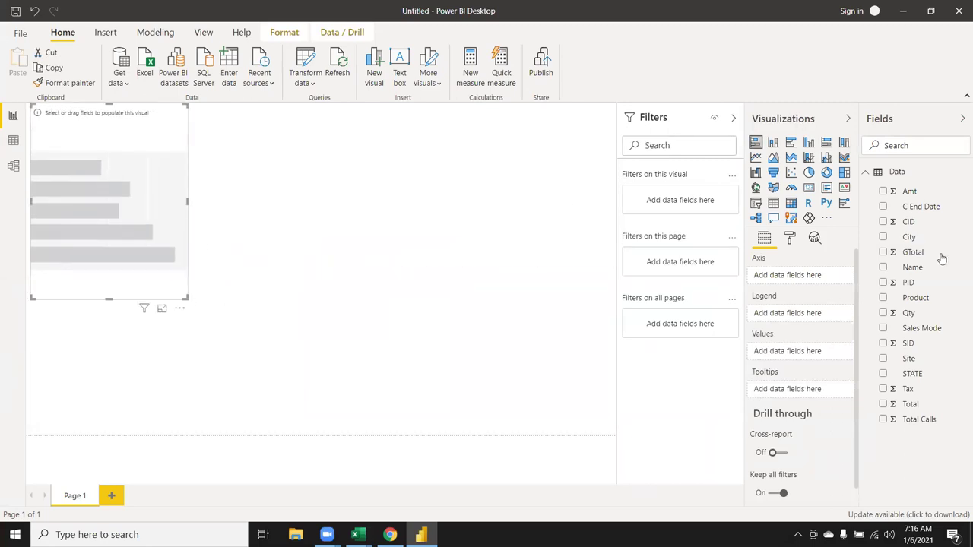
drag(930, 275, 119, 204)
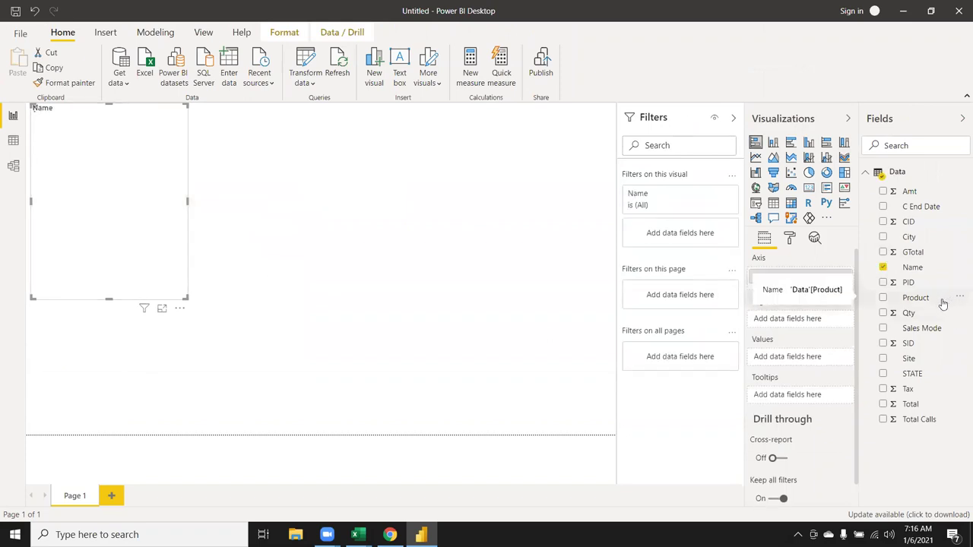
drag(940, 313, 164, 232)
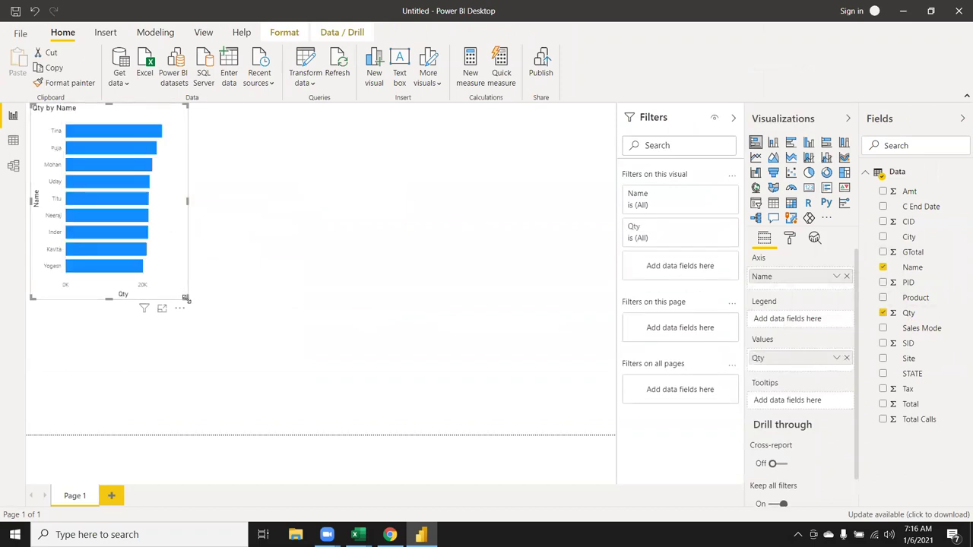
drag(186, 298, 272, 328)
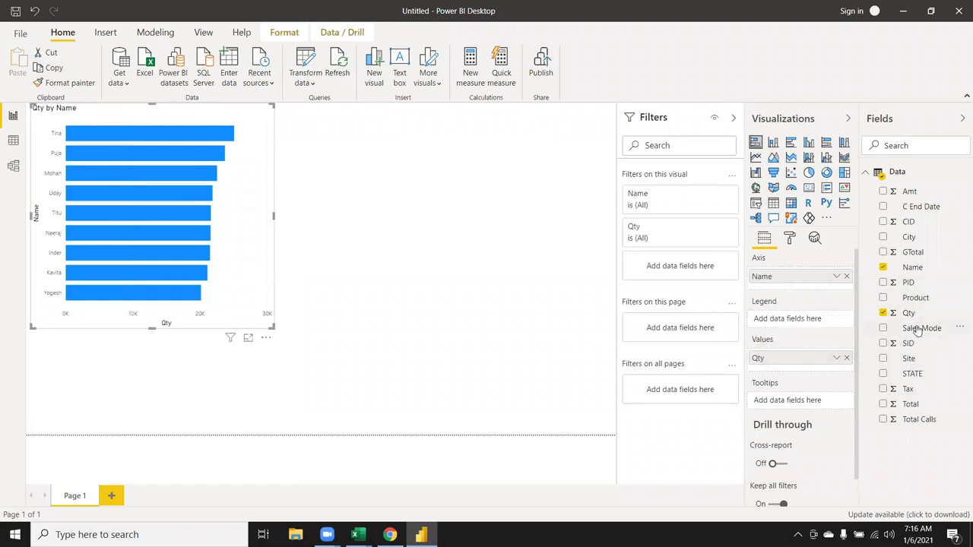
drag(916, 300, 794, 293)
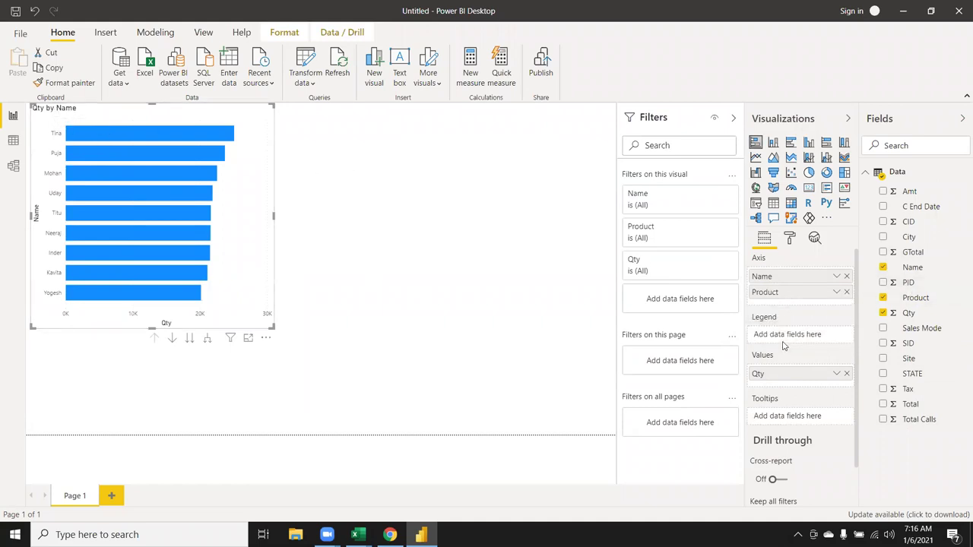
- Move Product into the Legend to split the bars by product, then remove it from the chart
drag(768, 293, 789, 340)
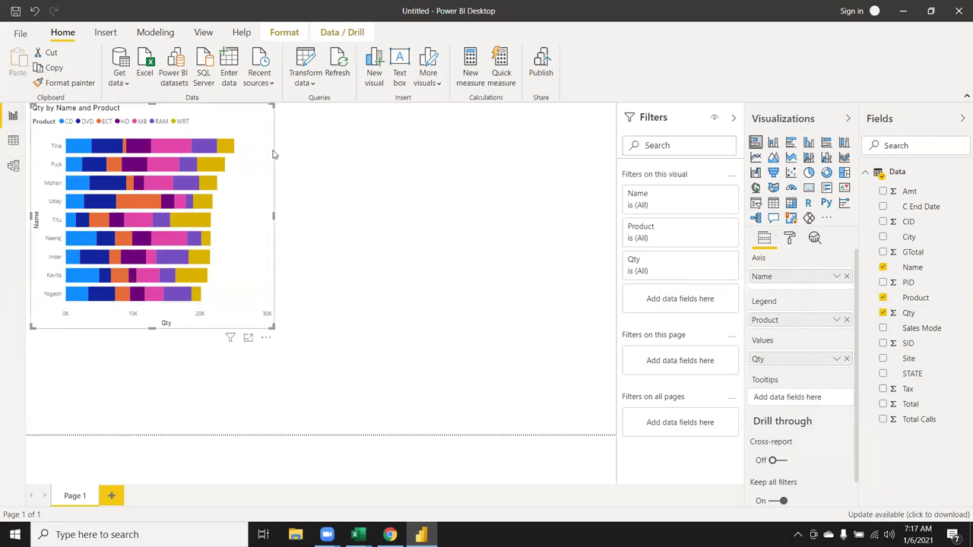
mouse_move(74, 150)
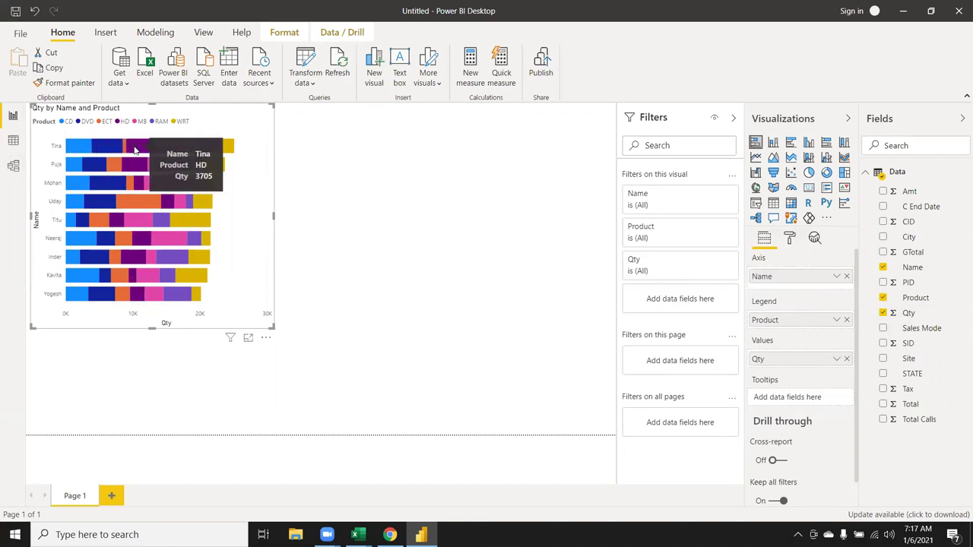
click(846, 320)
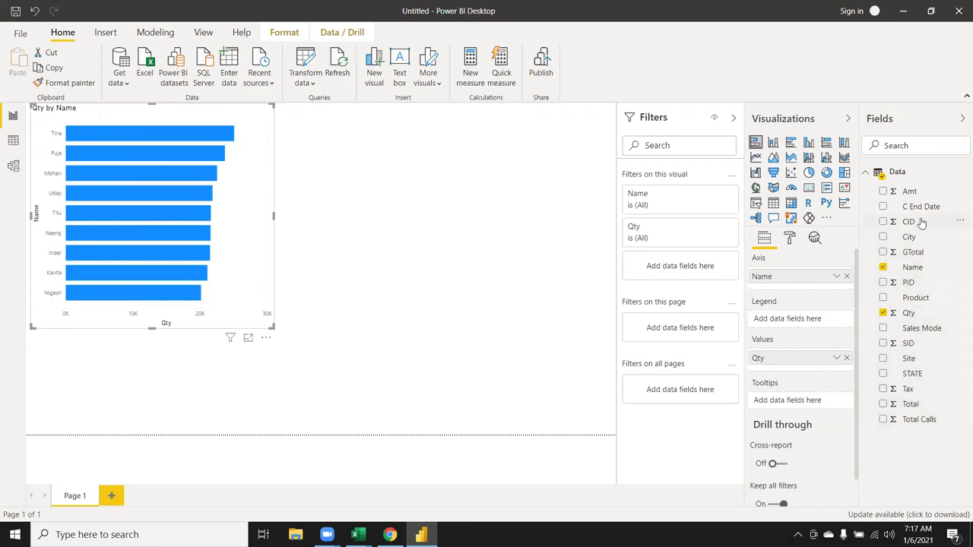
- Add Amt to the chart's Values and order it ahead of Qty
mouse_move(910, 196)
mouse_down()
mouse_move(810, 386)
mouse_move(808, 377)
mouse_up()
drag(910, 194, 791, 367)
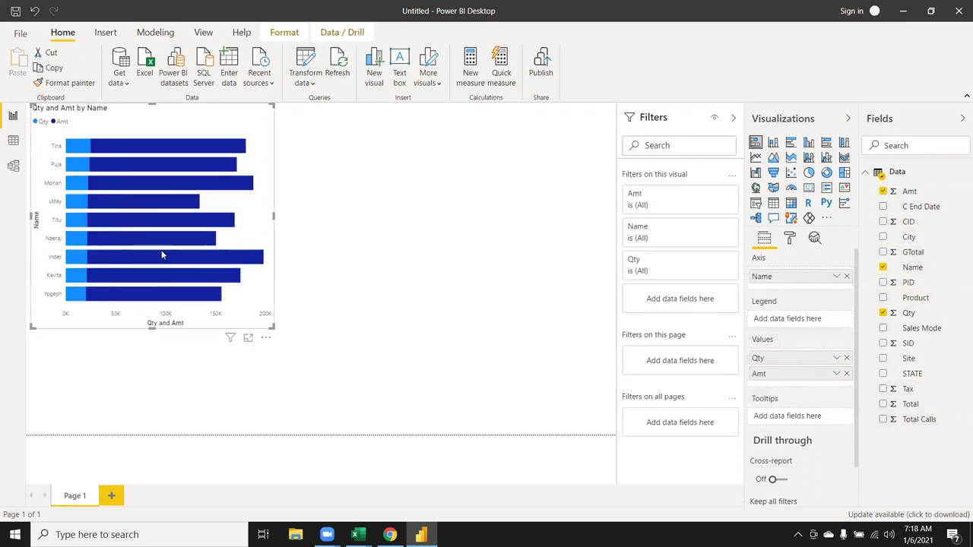
mouse_move(106, 171)
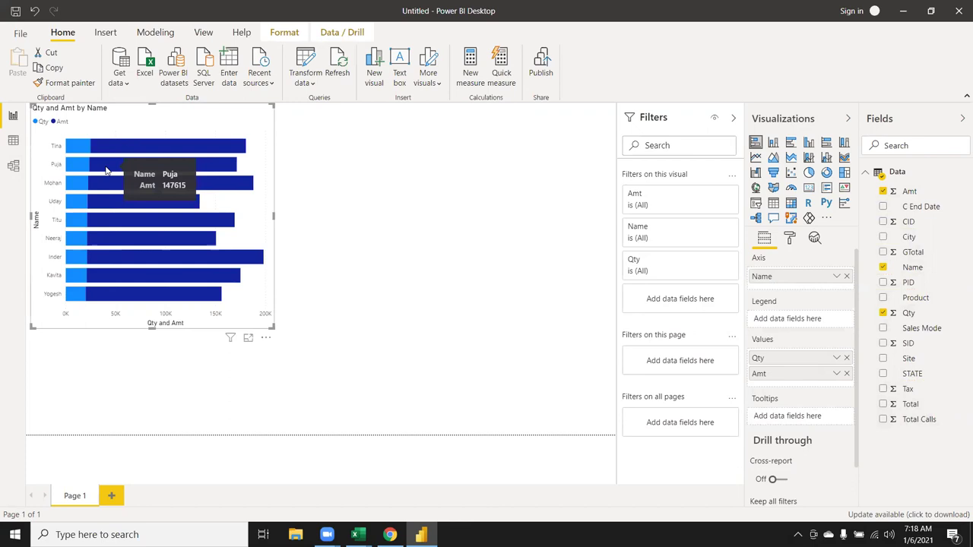
mouse_move(99, 148)
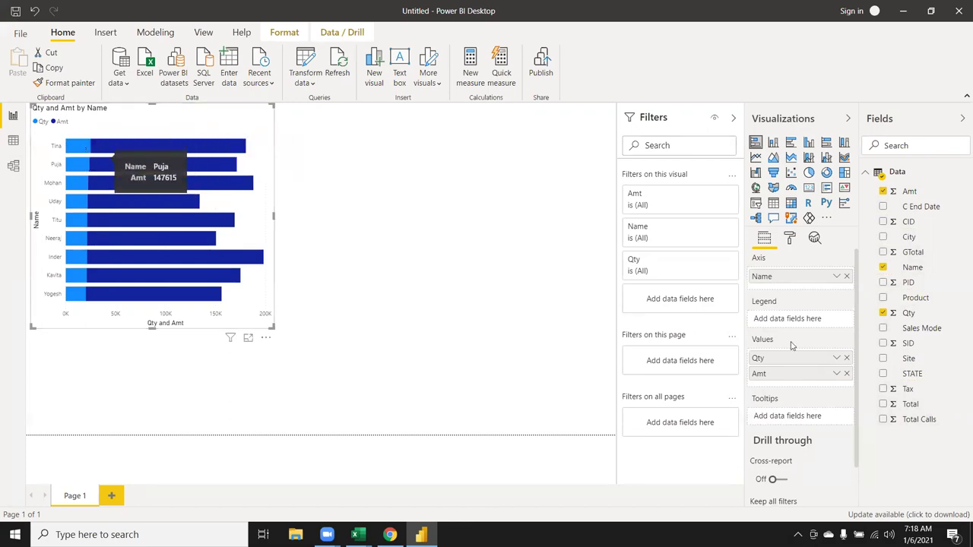
drag(794, 364, 796, 382)
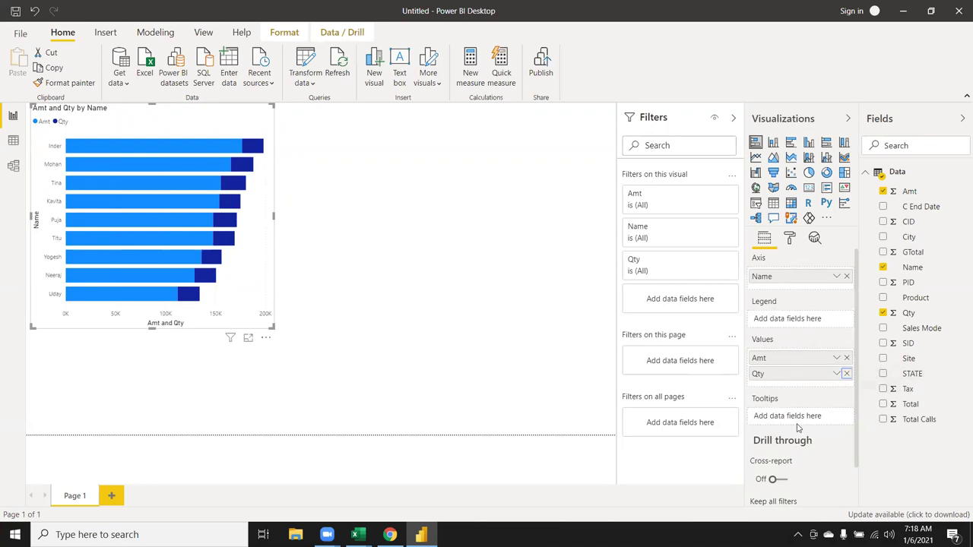
- Remove Qty from Values, try Sales Mode as a tooltip, then remove First Sales Mode again
click(847, 373)
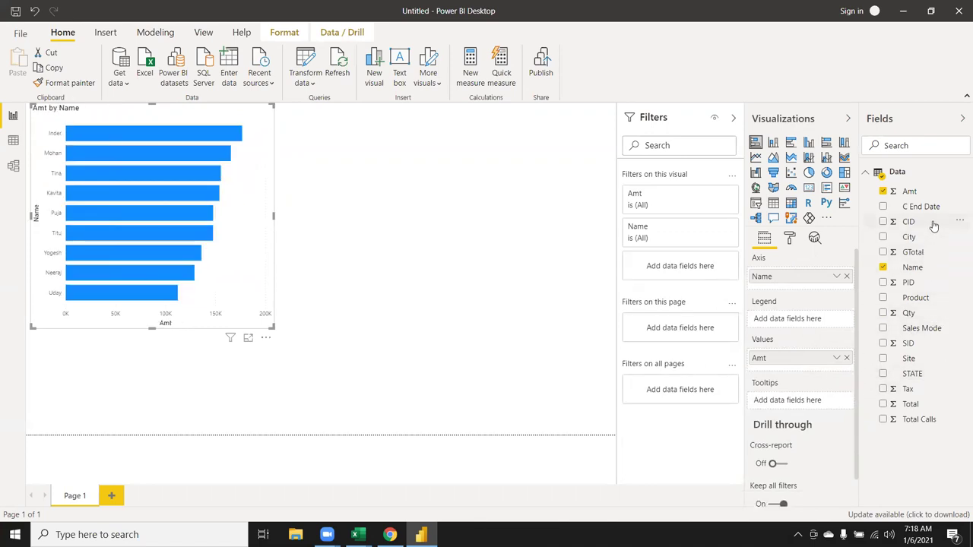
drag(922, 328, 813, 408)
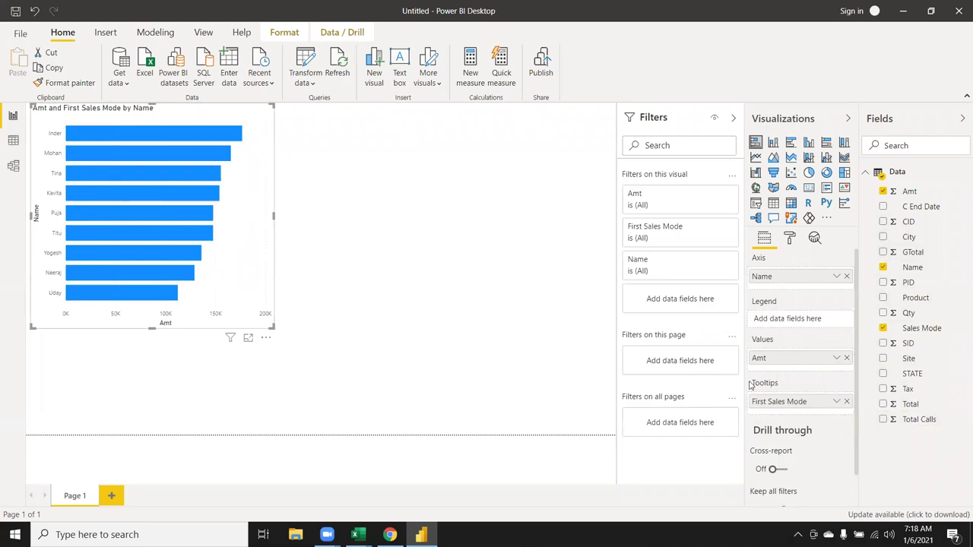
click(305, 281)
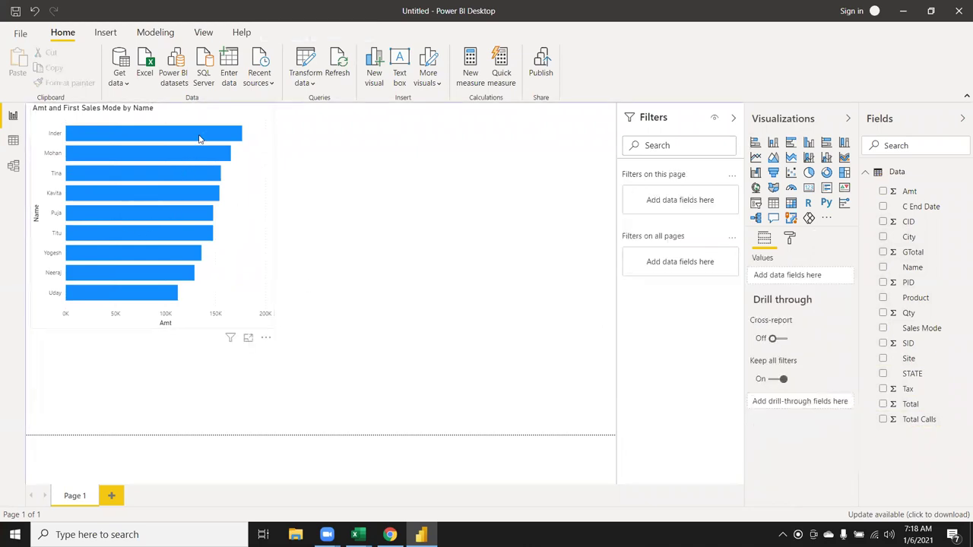
mouse_move(199, 139)
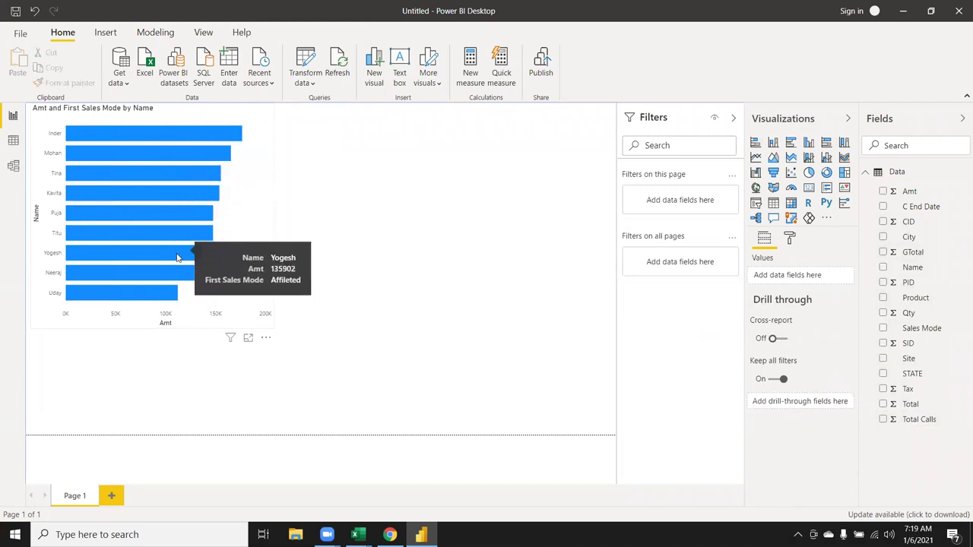
click(272, 276)
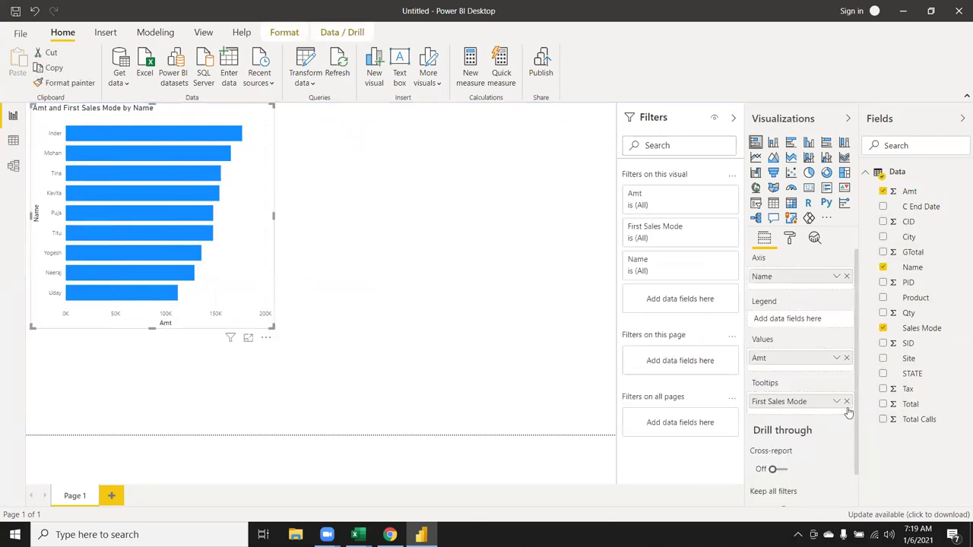
click(846, 403)
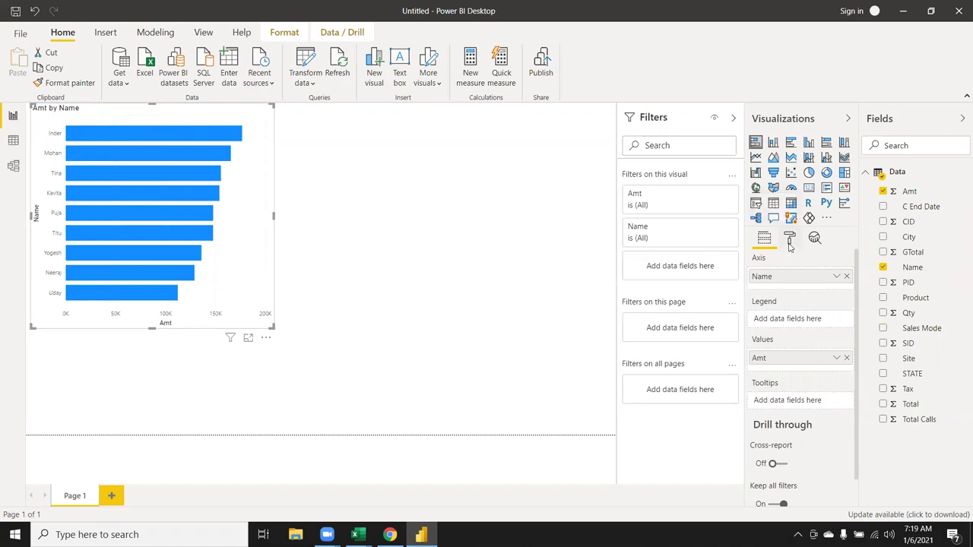
- In the Format pane, review the General settings (Responsive, position, 529 x 490 size) and the axis sections
click(789, 238)
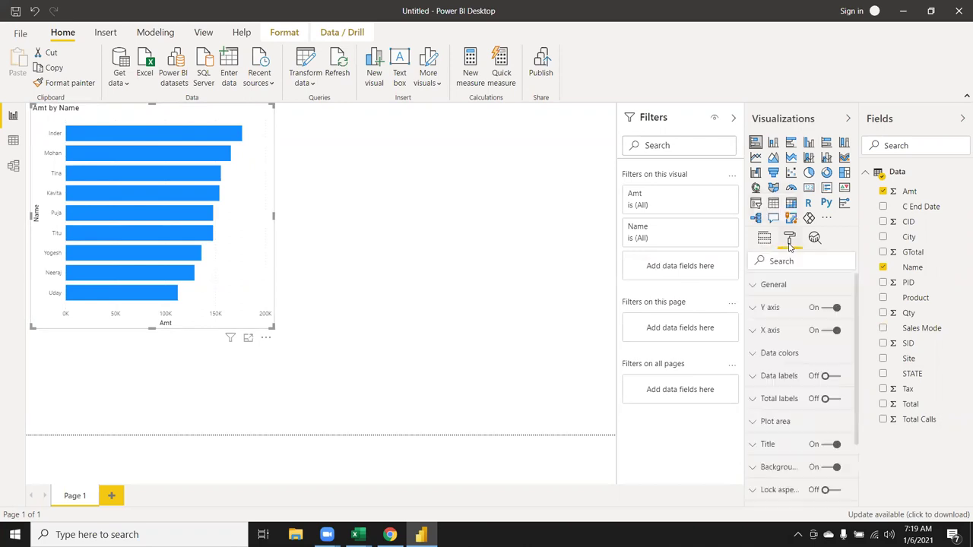
click(762, 287)
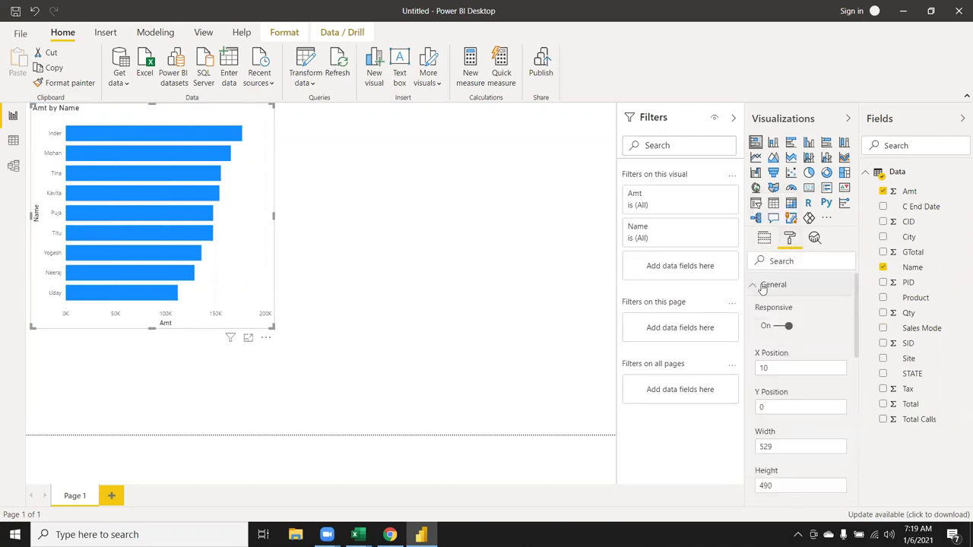
click(781, 327)
click(788, 329)
scroll(802, 372, down, 2)
scroll(802, 377, down, 3)
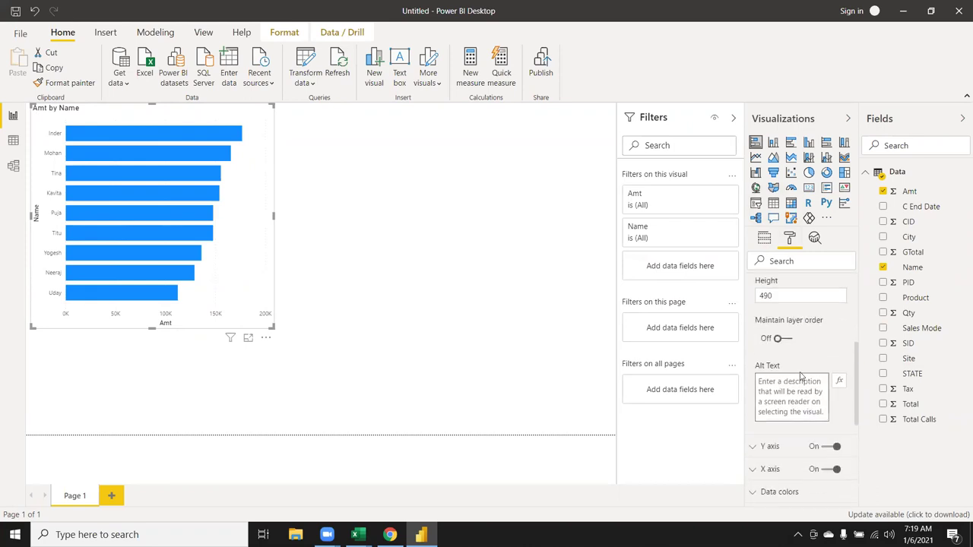
scroll(806, 357, up, 1)
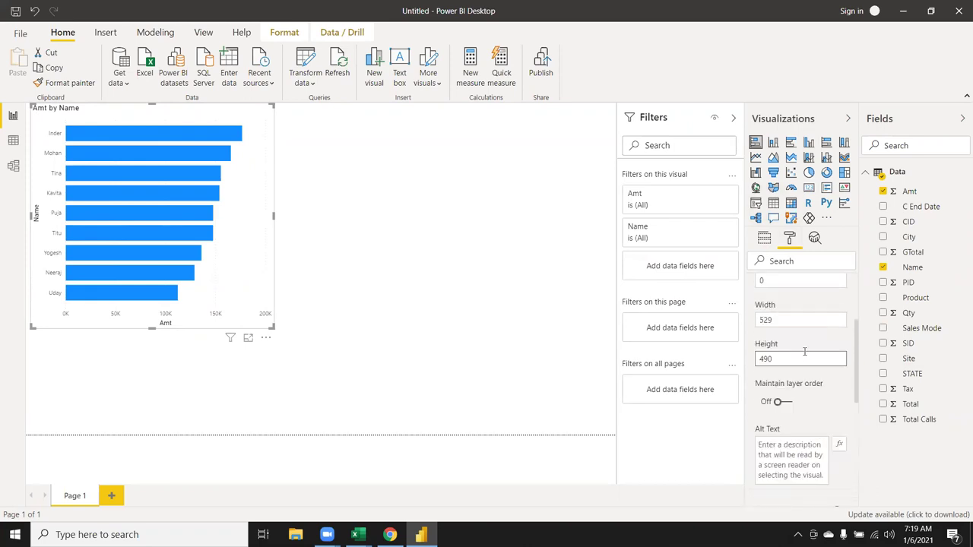
click(791, 405)
scroll(783, 403, down, 2)
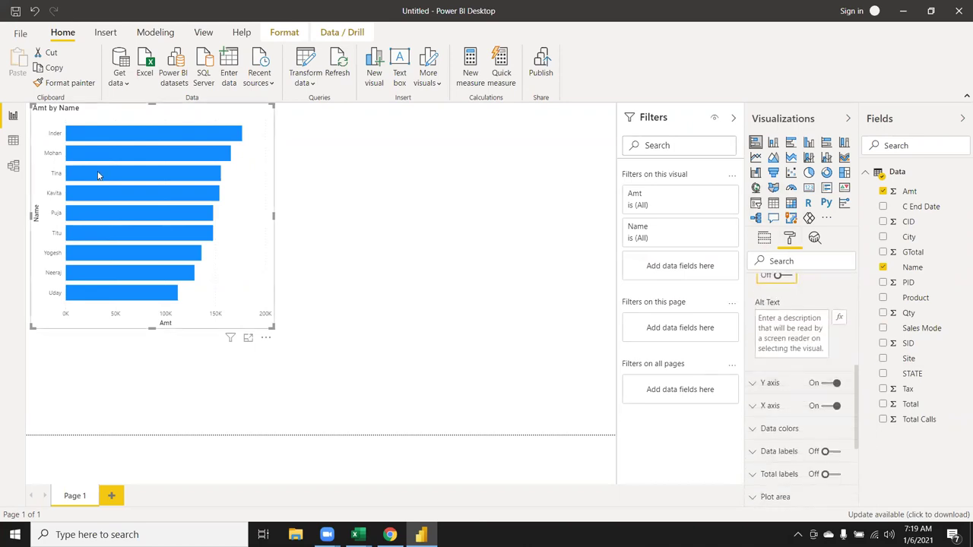
scroll(752, 337, down, 1)
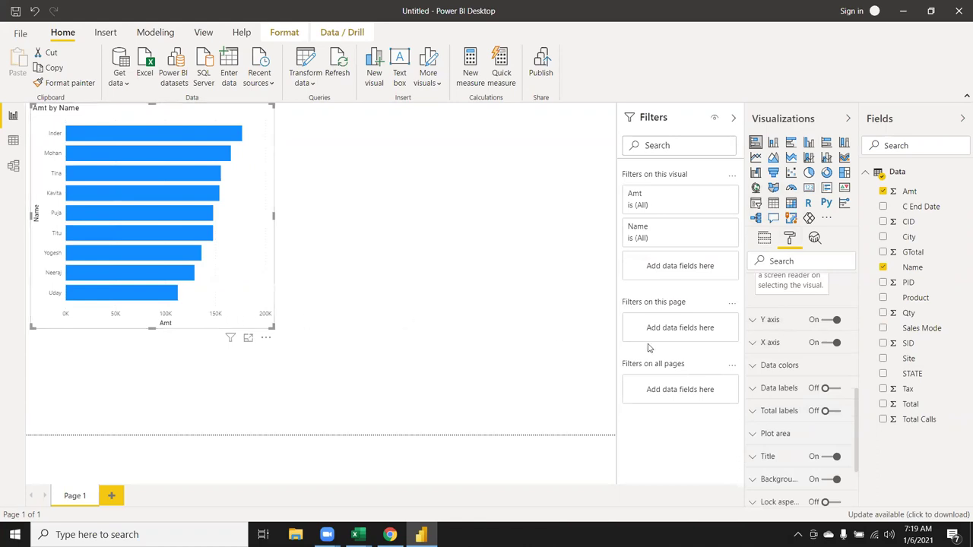
- Keep the Y axis labels positioned on the Left after briefly trying Right
click(767, 323)
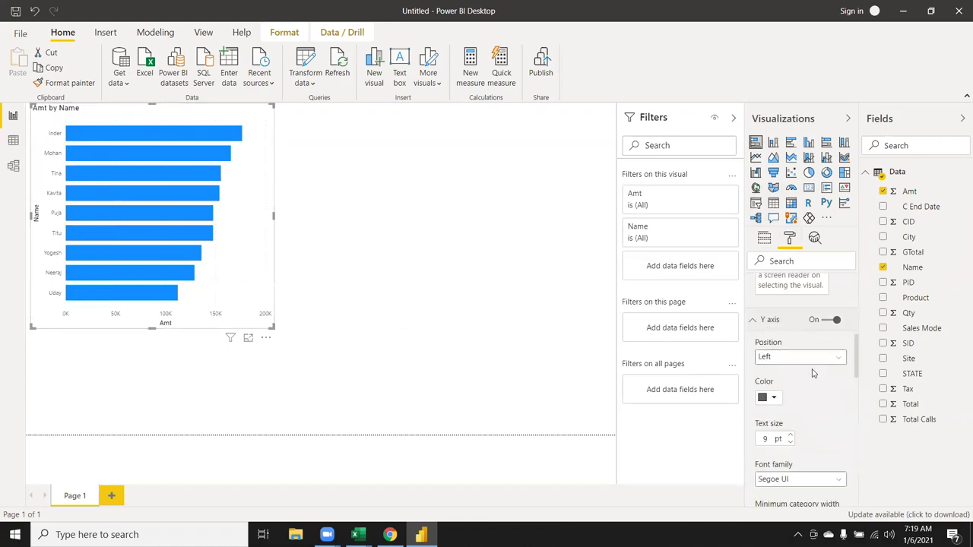
scroll(812, 373, down, 2)
click(769, 298)
click(777, 324)
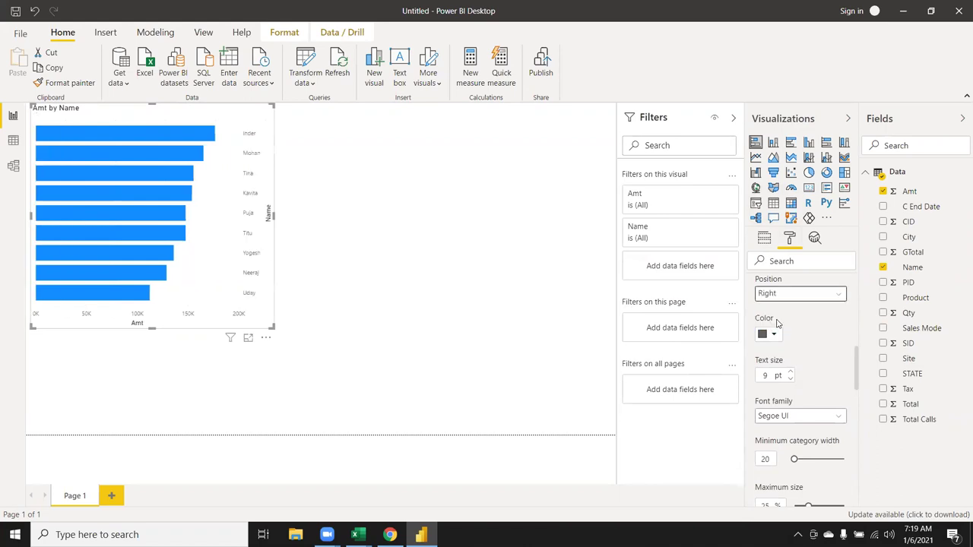
click(771, 295)
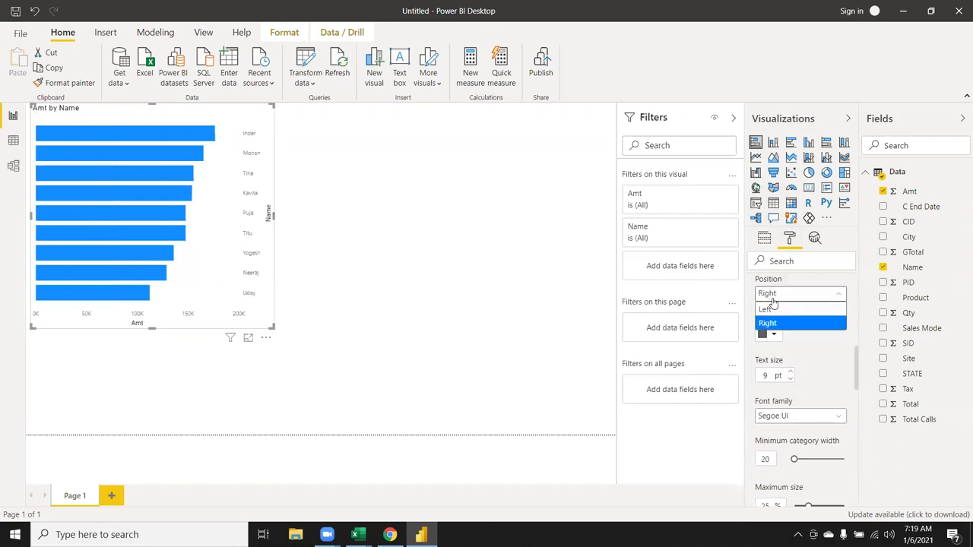
click(773, 310)
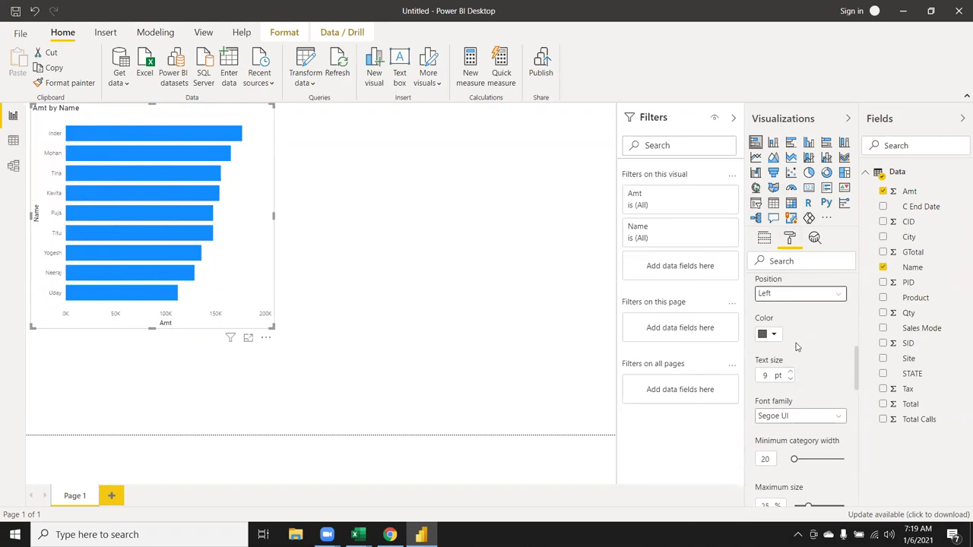
scroll(796, 347, up, 2)
scroll(797, 347, down, 2)
scroll(777, 295, down, 1)
scroll(777, 302, up, 3)
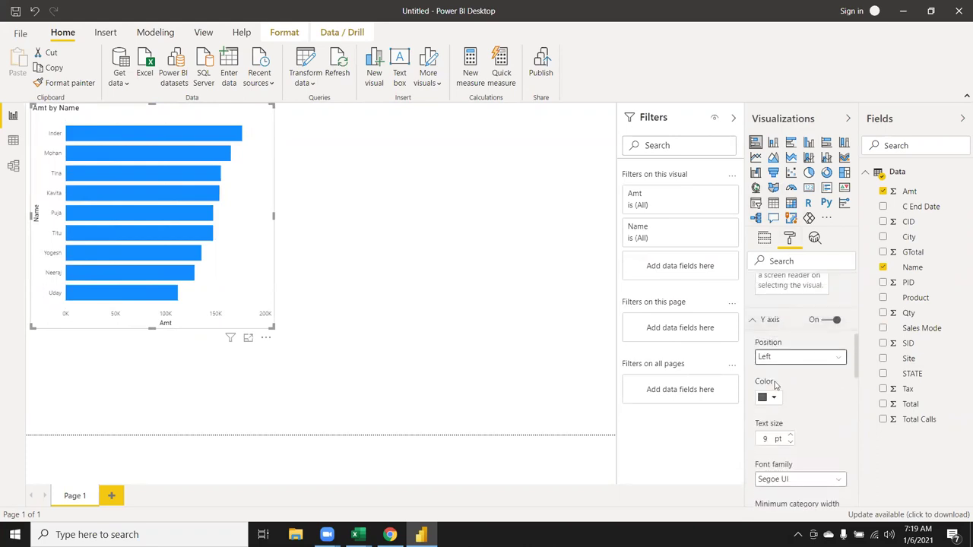
- Make the Y axis name labels dark blue at 16 pt
click(775, 404)
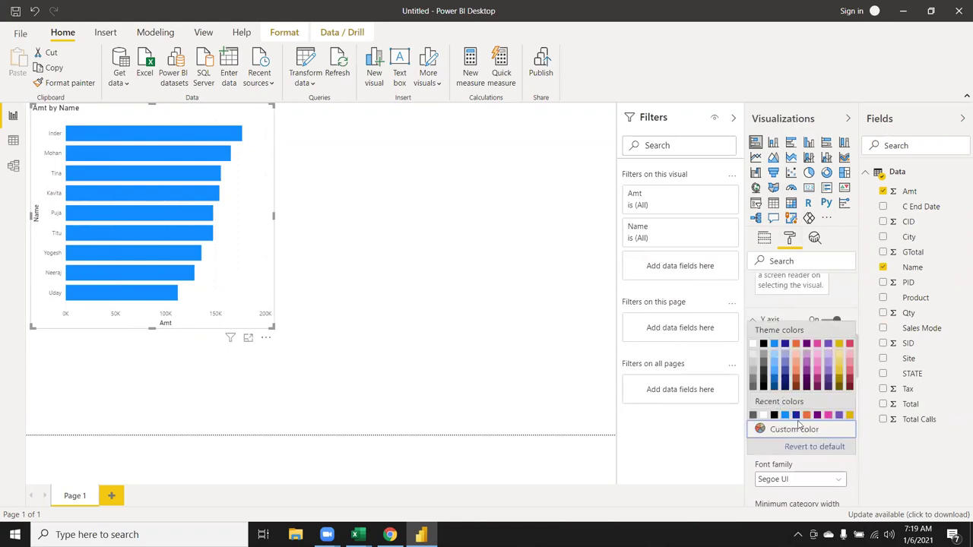
click(797, 415)
scroll(799, 418, down, 1)
scroll(800, 418, down, 3)
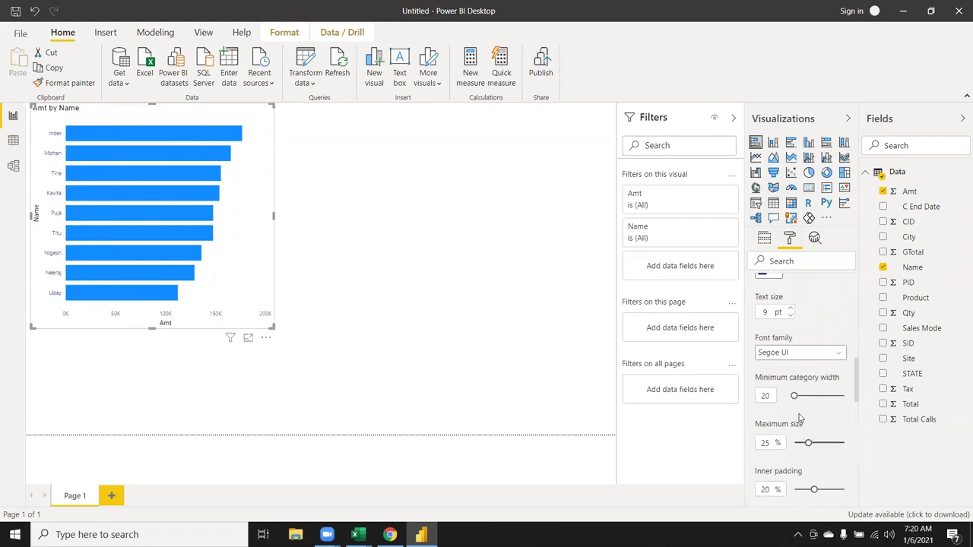
click(789, 310)
click(789, 309)
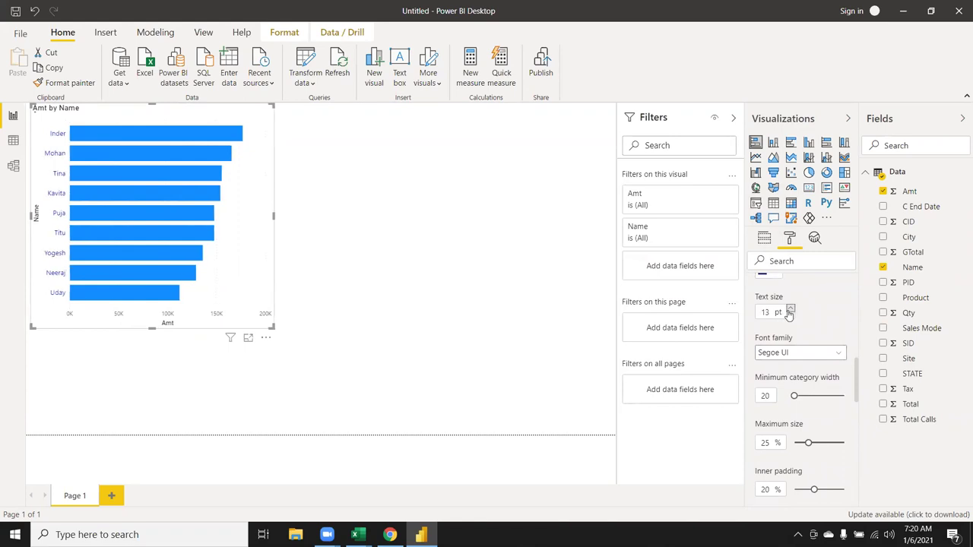
click(789, 309)
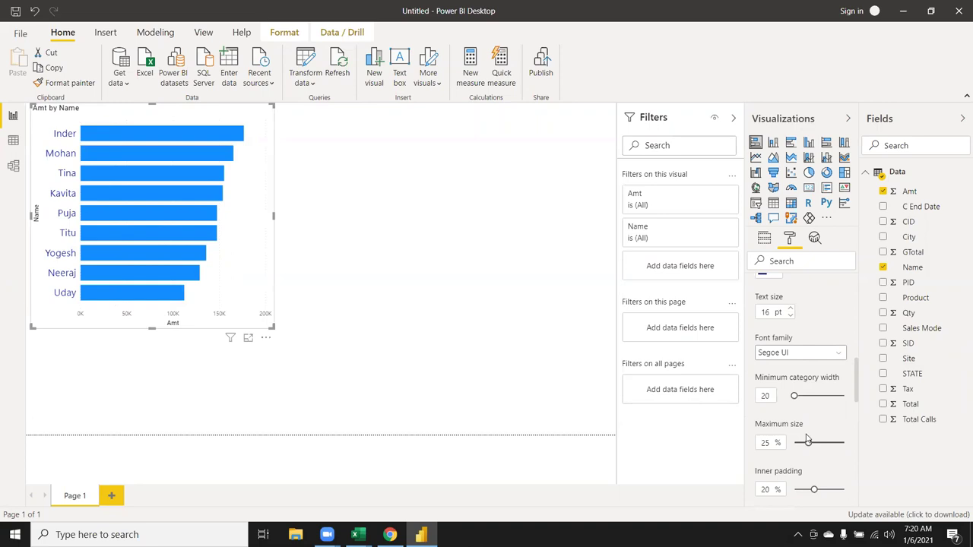
- Set the Y axis minimum category width to 42 and review the X axis settings
mouse_move(794, 396)
mouse_down()
mouse_move(807, 395)
mouse_move(794, 396)
mouse_up()
click(800, 396)
scroll(787, 460, down, 2)
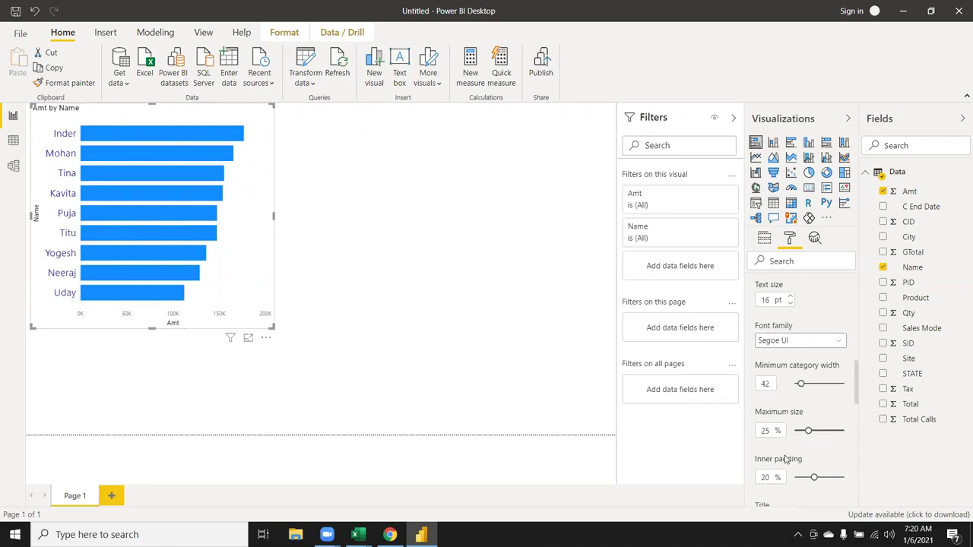
scroll(787, 460, down, 2)
scroll(785, 460, down, 3)
scroll(786, 460, down, 2)
scroll(785, 460, down, 3)
scroll(786, 458, down, 2)
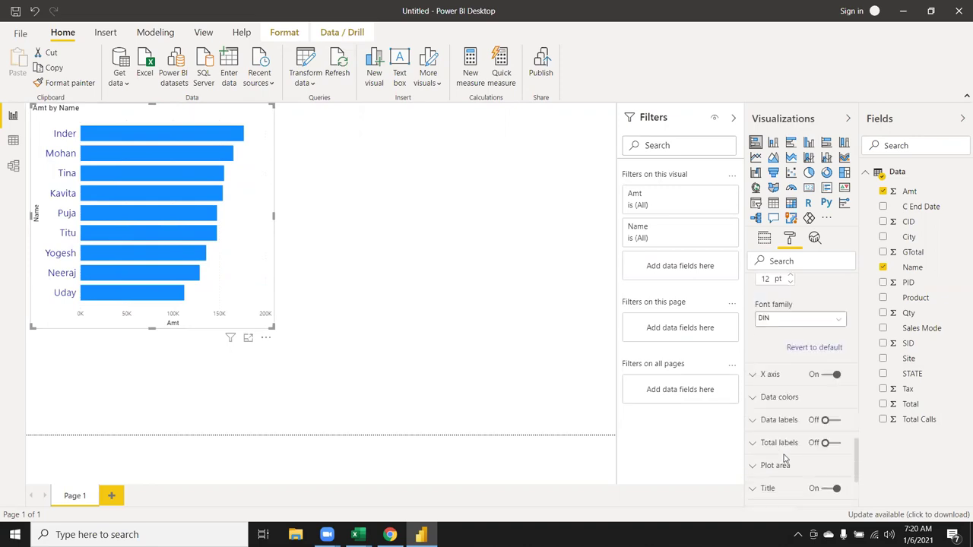
scroll(786, 459, down, 1)
click(769, 356)
scroll(777, 368, down, 3)
scroll(778, 376, down, 4)
scroll(779, 384, down, 4)
scroll(779, 389, down, 1)
scroll(781, 389, down, 5)
scroll(780, 393, down, 3)
scroll(780, 399, up, 3)
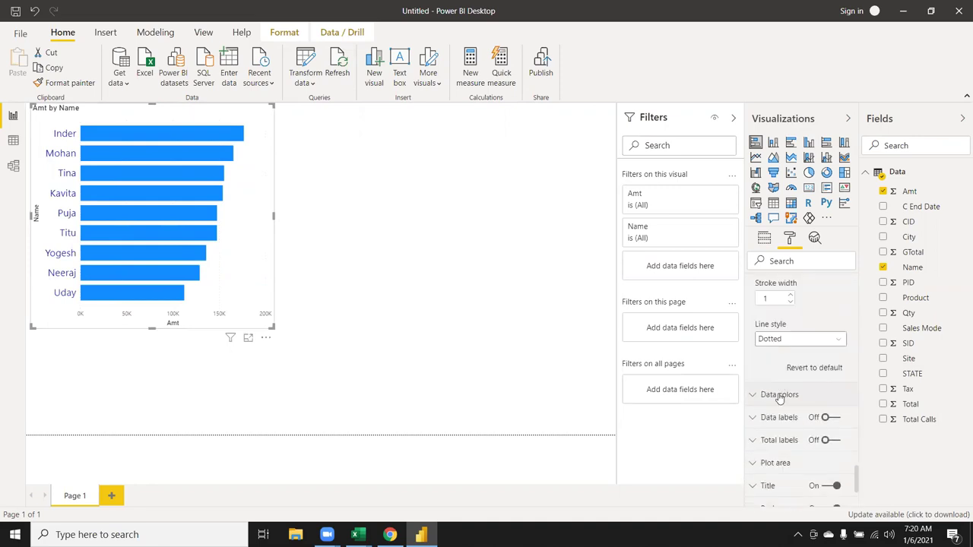
- Turn on Show all in Data colors to get a colour setting per name
click(780, 396)
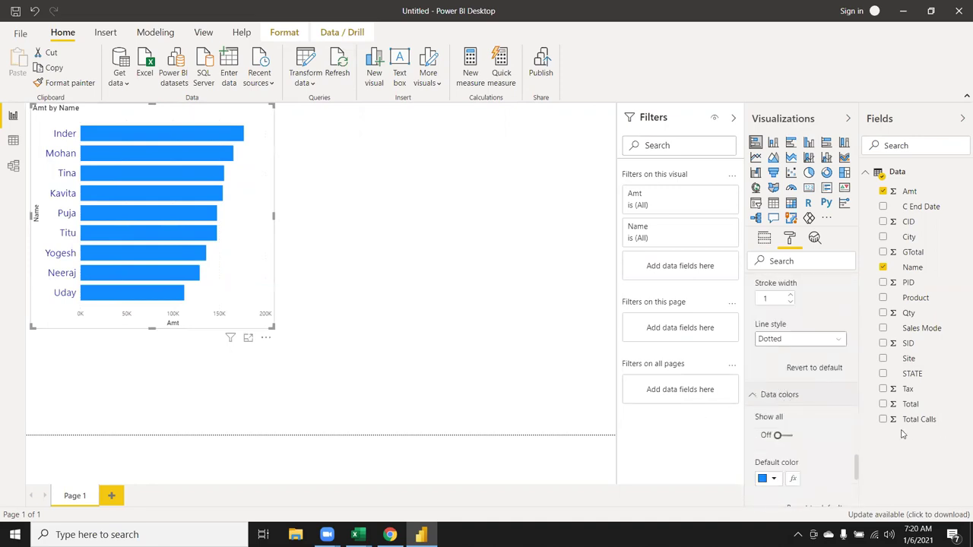
scroll(779, 430, down, 2)
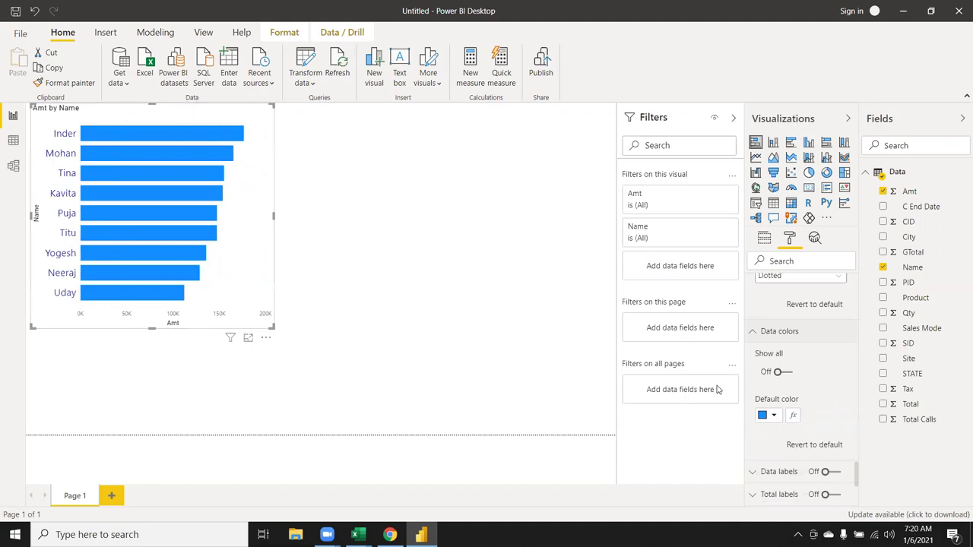
click(790, 373)
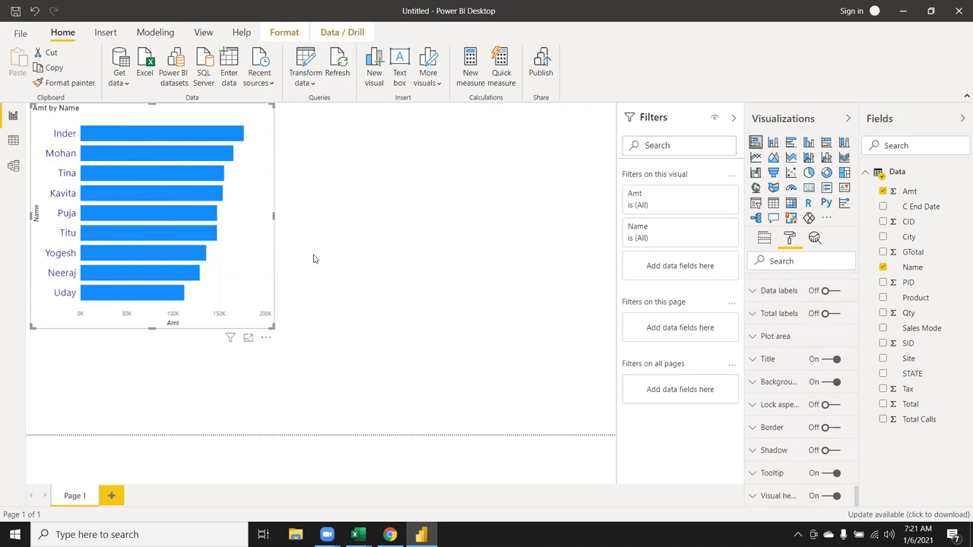
scroll(786, 327, up, 5)
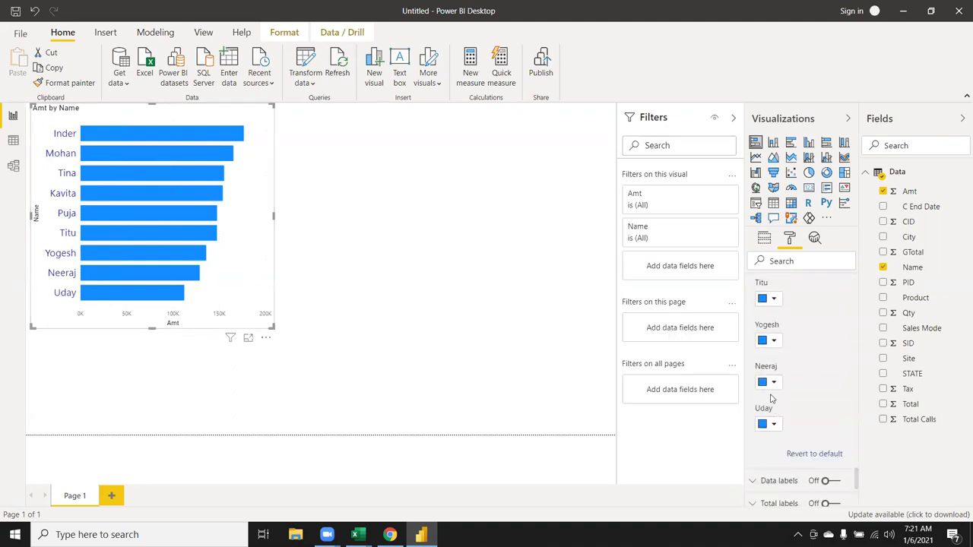
scroll(779, 363, up, 2)
scroll(775, 349, up, 4)
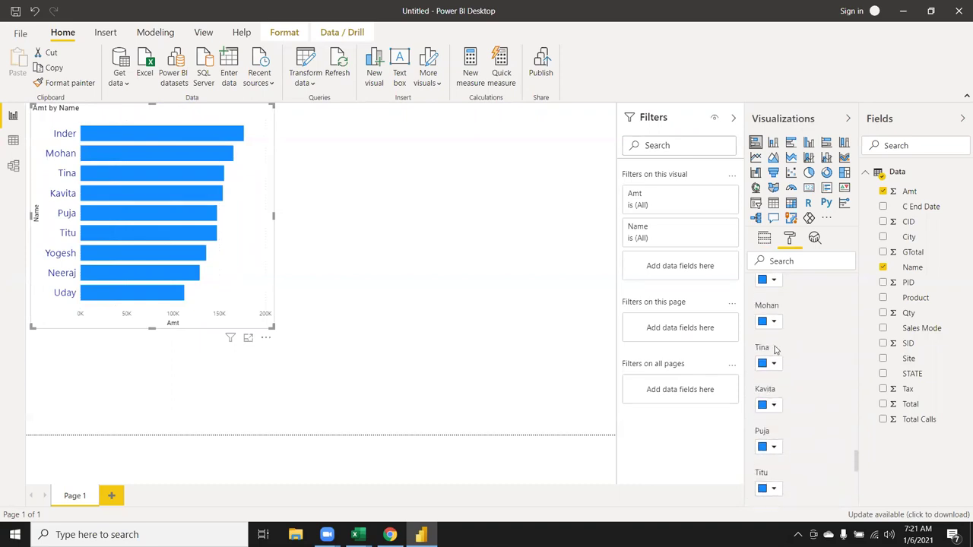
- Colour Mohan's bar a custom light pink instead of purple
click(774, 322)
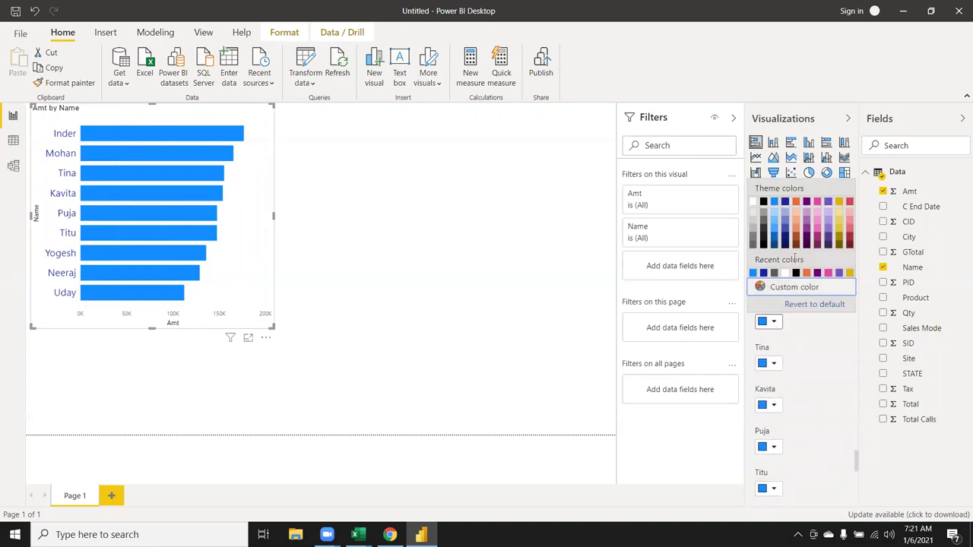
click(817, 273)
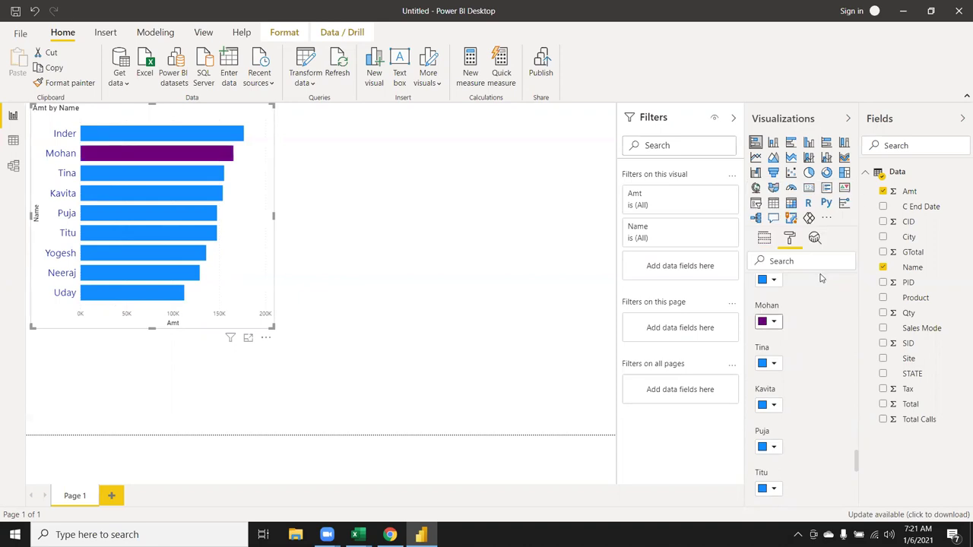
click(774, 320)
click(814, 285)
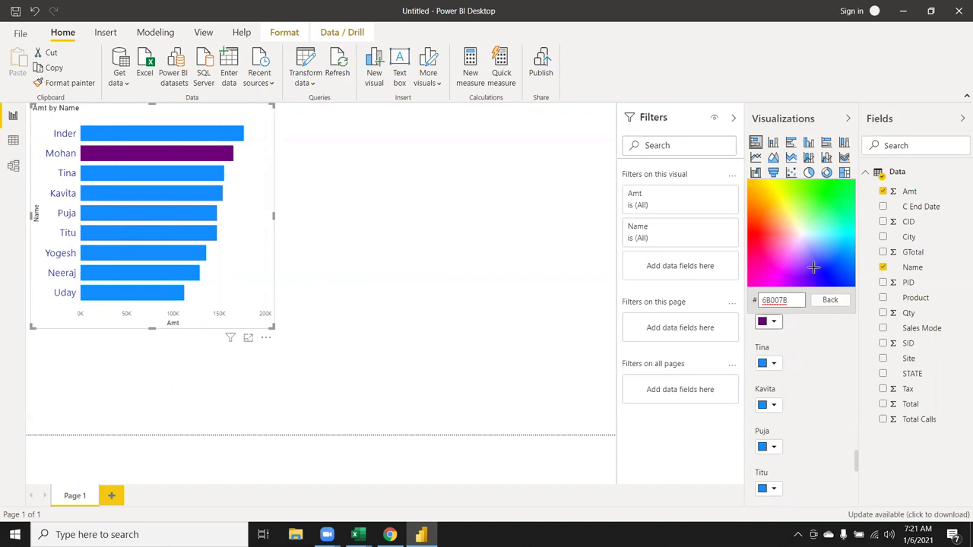
click(798, 243)
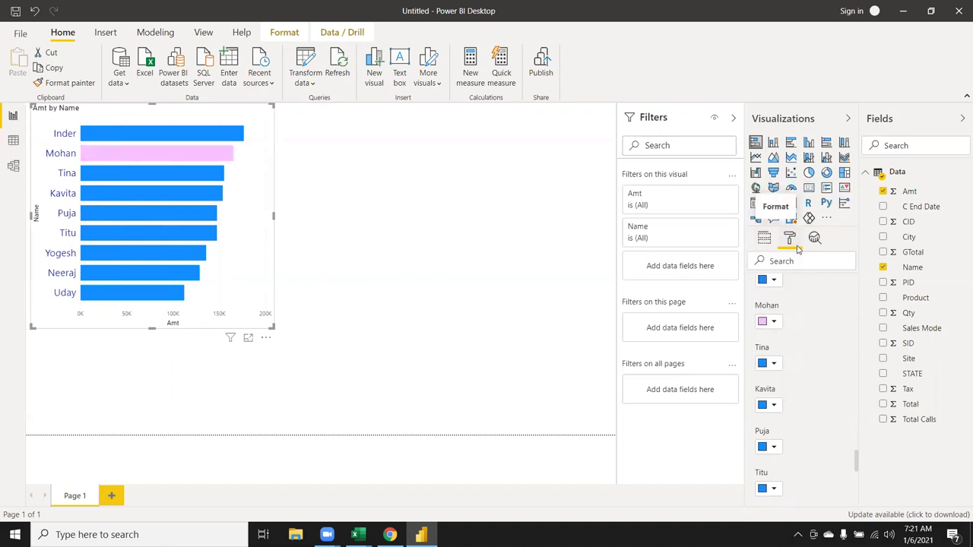
scroll(780, 357, up, 1)
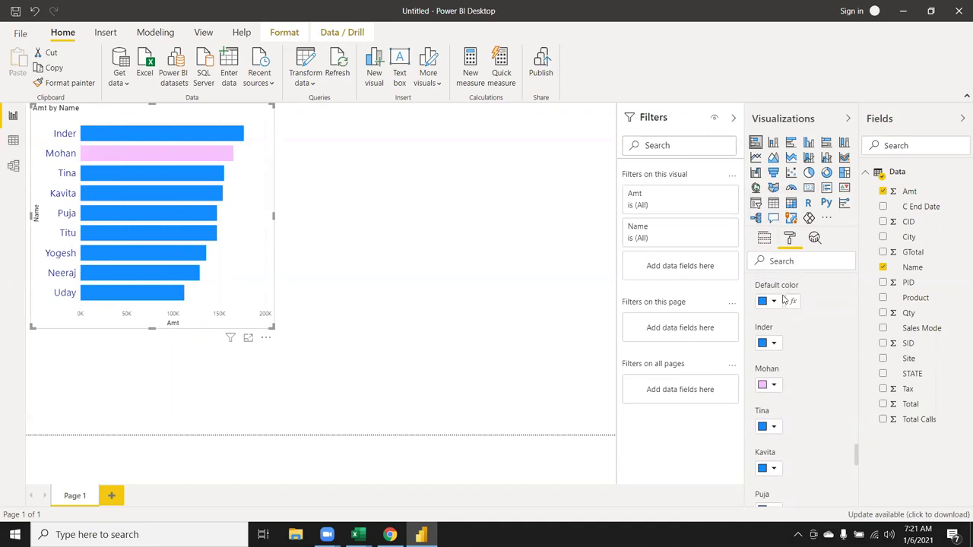
click(774, 386)
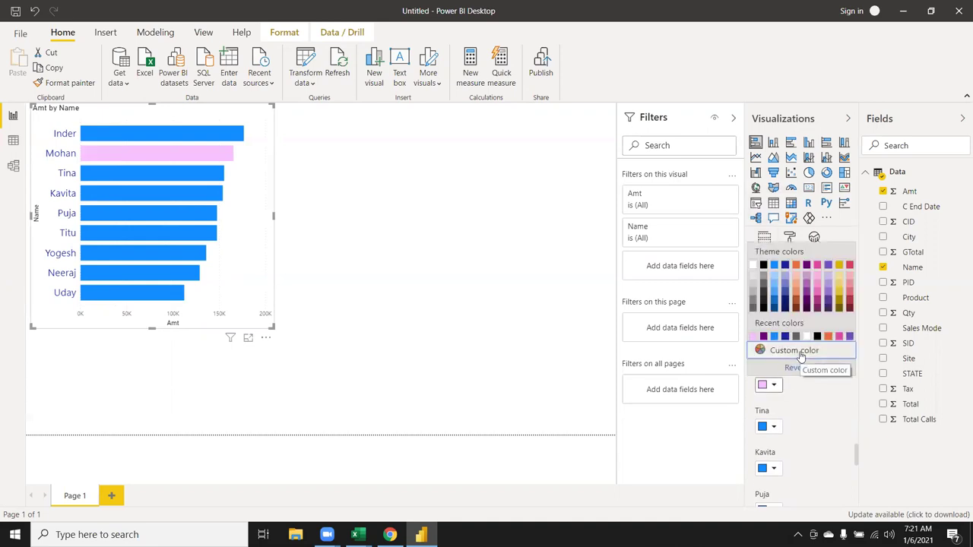
click(812, 395)
scroll(806, 392, down, 5)
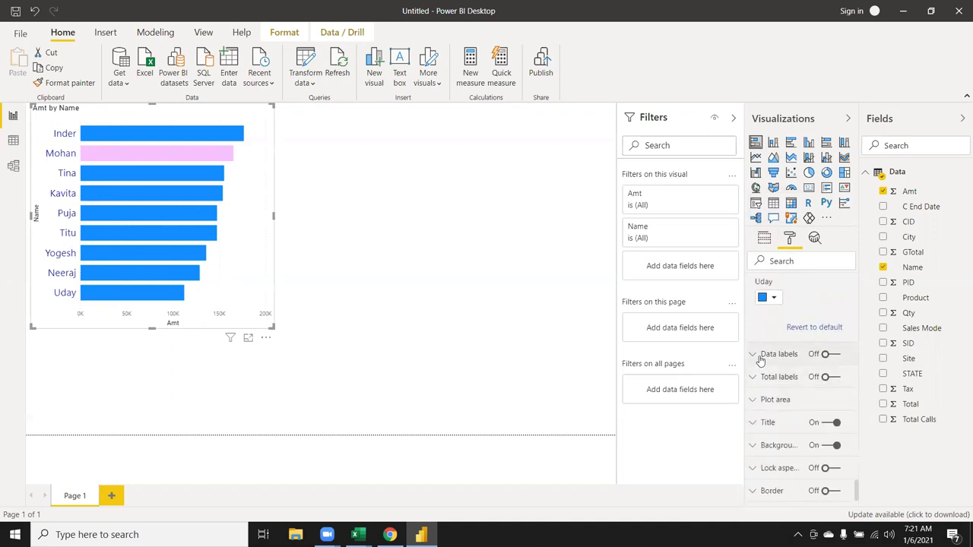
- Turn on data labels with display units set to None
click(760, 358)
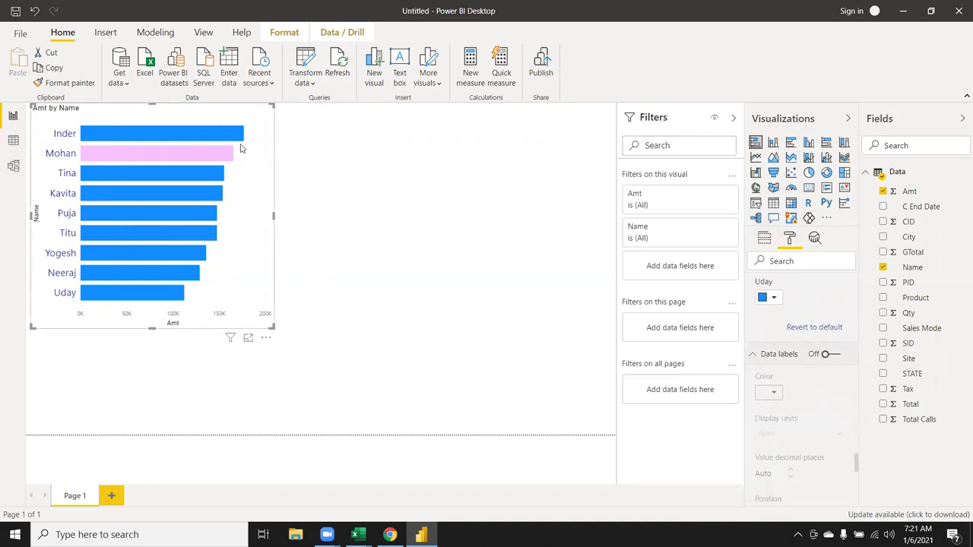
click(829, 355)
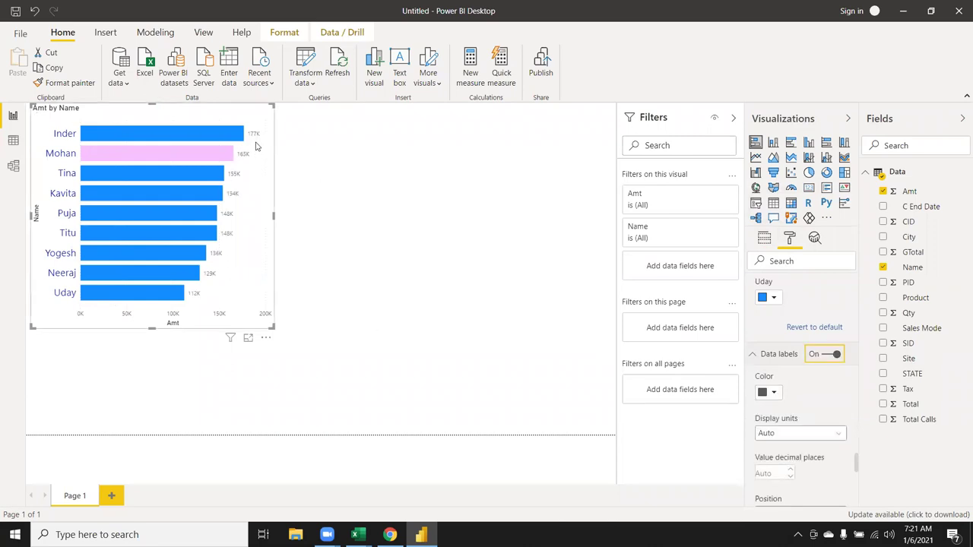
click(774, 394)
click(776, 394)
scroll(798, 425, down, 3)
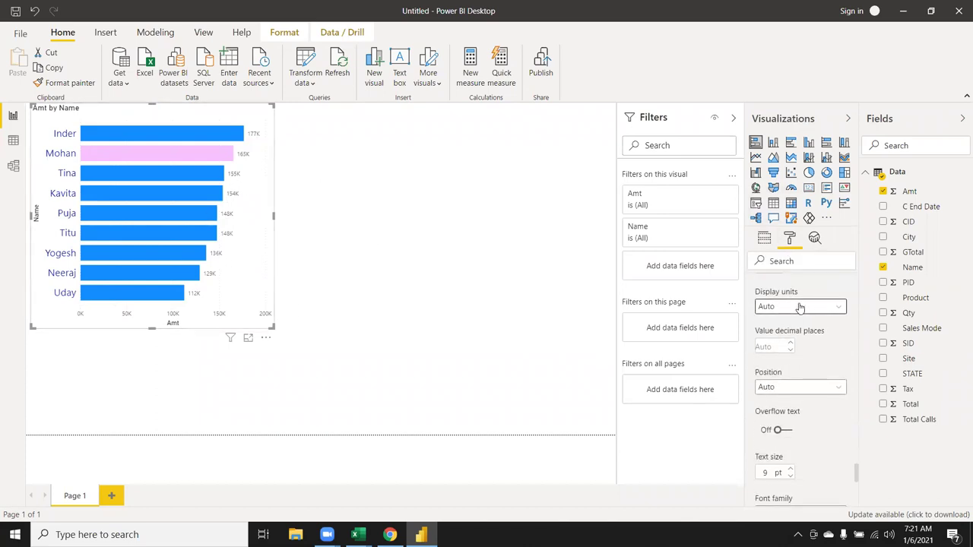
click(798, 307)
click(795, 336)
click(785, 312)
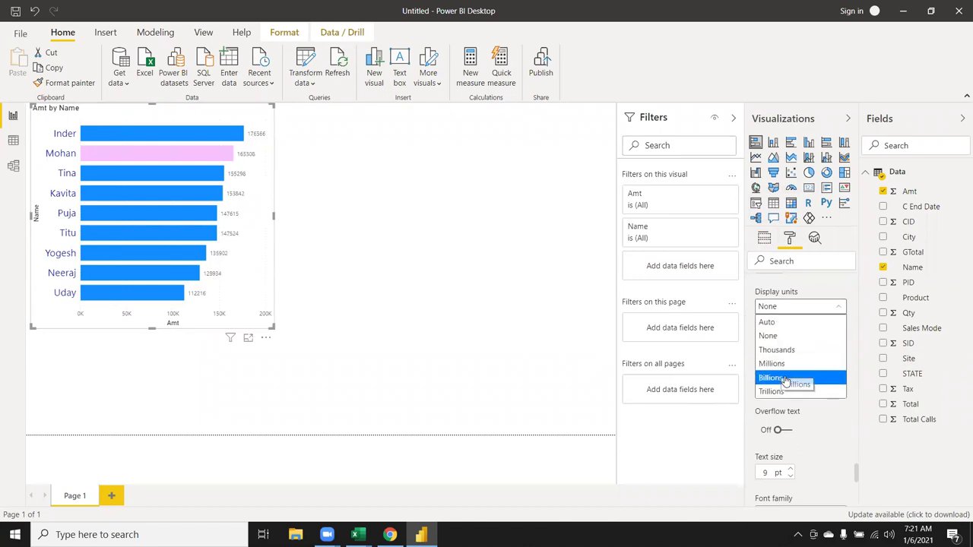
click(821, 440)
- Set the data labels to 12 pt Segoe UI, leaving overflow text and background off
scroll(818, 437, down, 1)
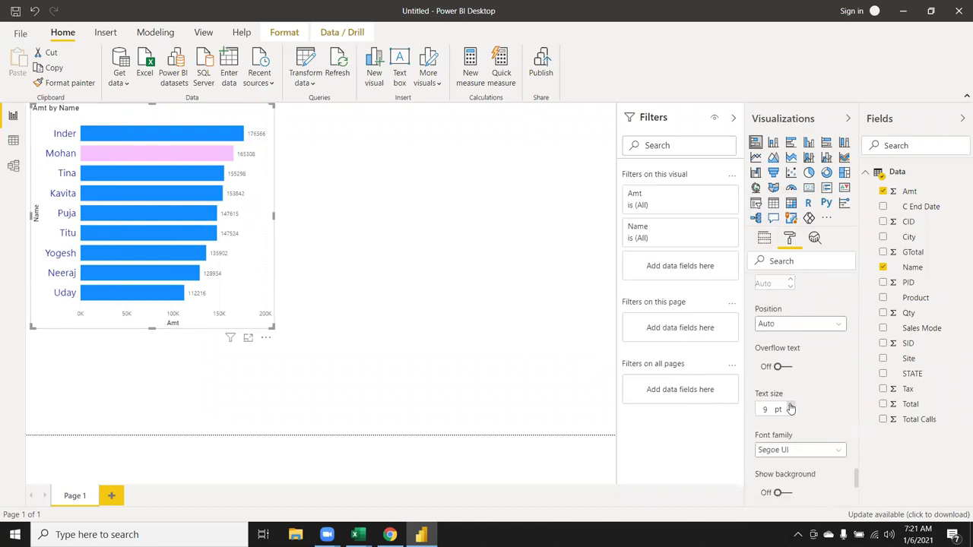
click(789, 368)
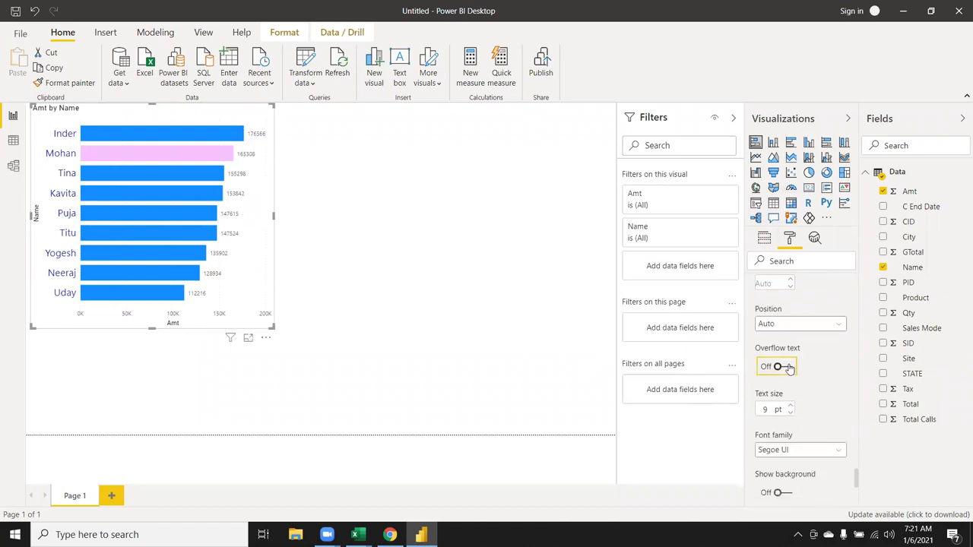
click(789, 368)
scroll(794, 390, down, 1)
click(790, 343)
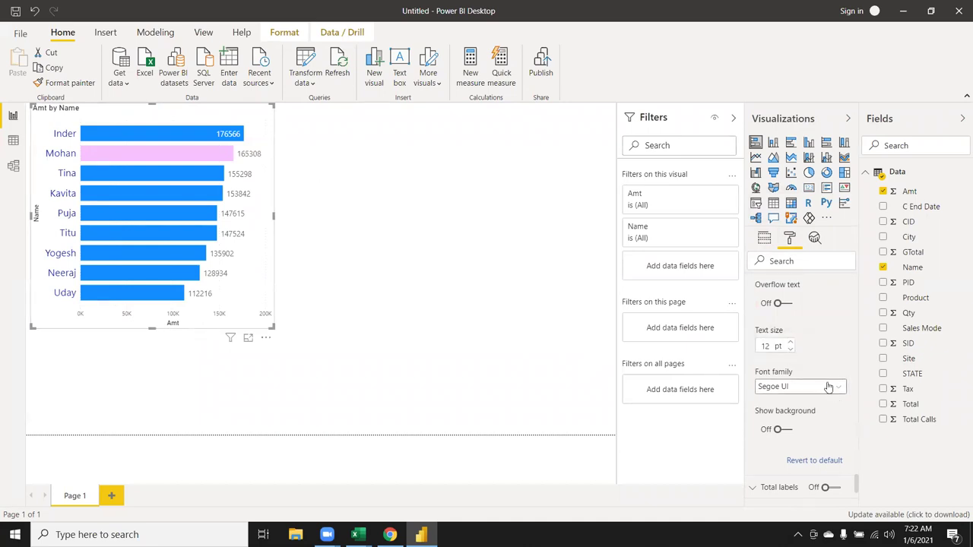
click(789, 304)
click(783, 304)
scroll(817, 324, down, 3)
scroll(814, 358, up, 1)
scroll(812, 363, up, 1)
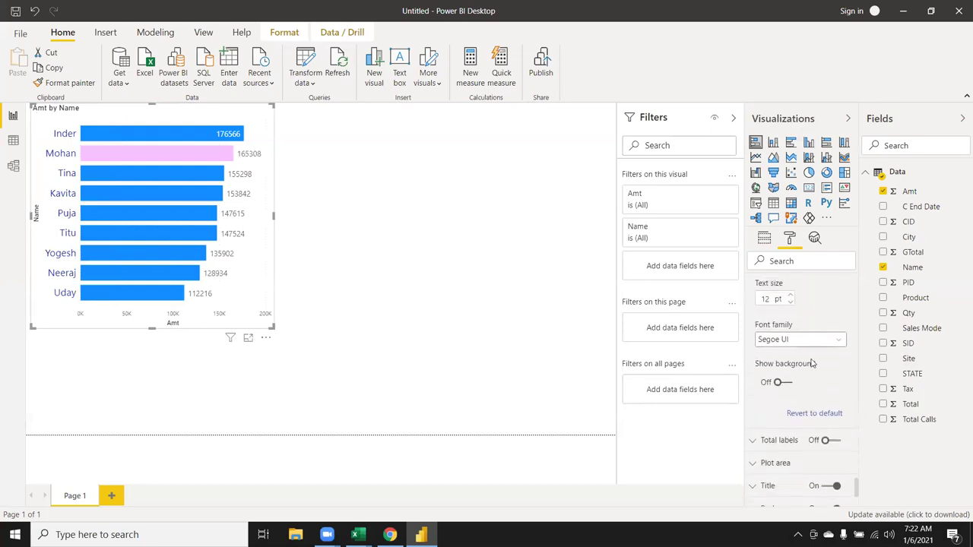
scroll(781, 388, down, 3)
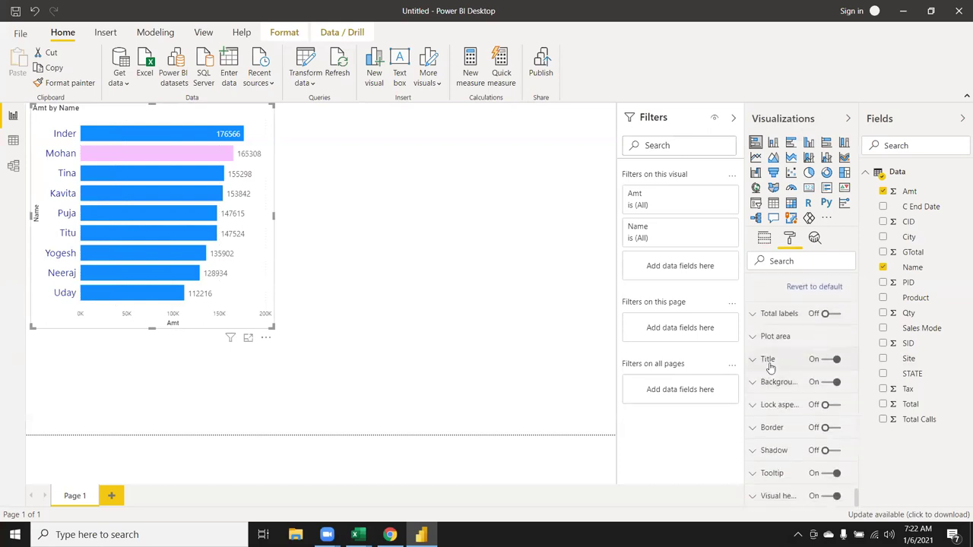
click(768, 322)
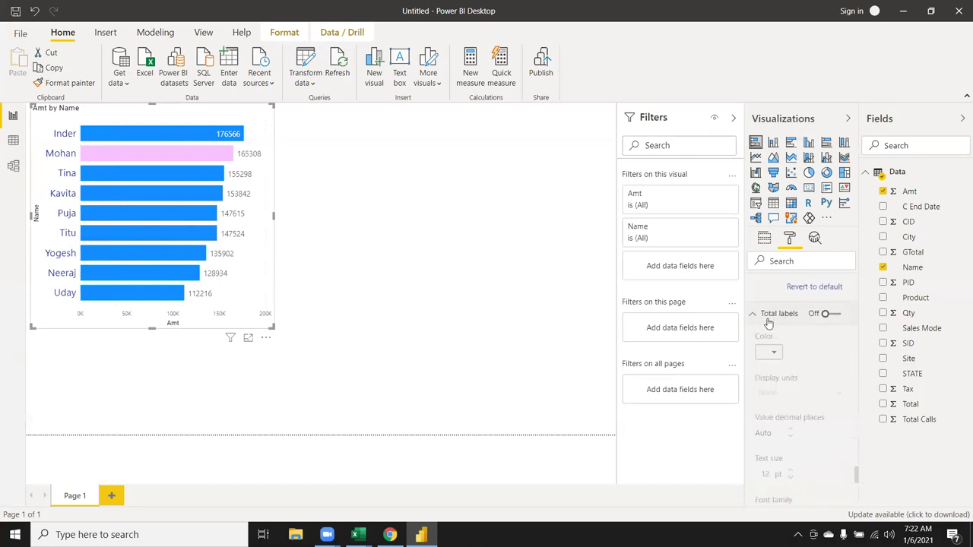
click(768, 322)
click(828, 314)
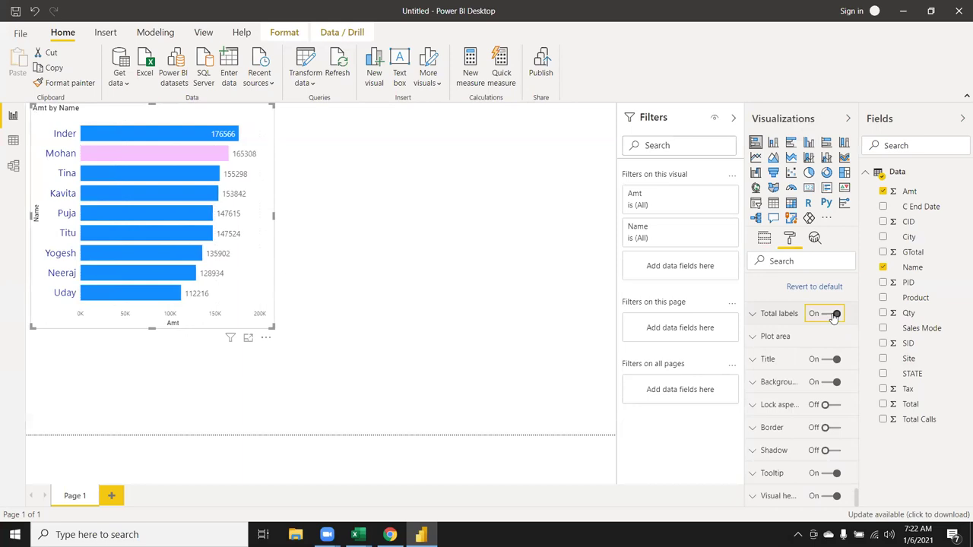
click(830, 316)
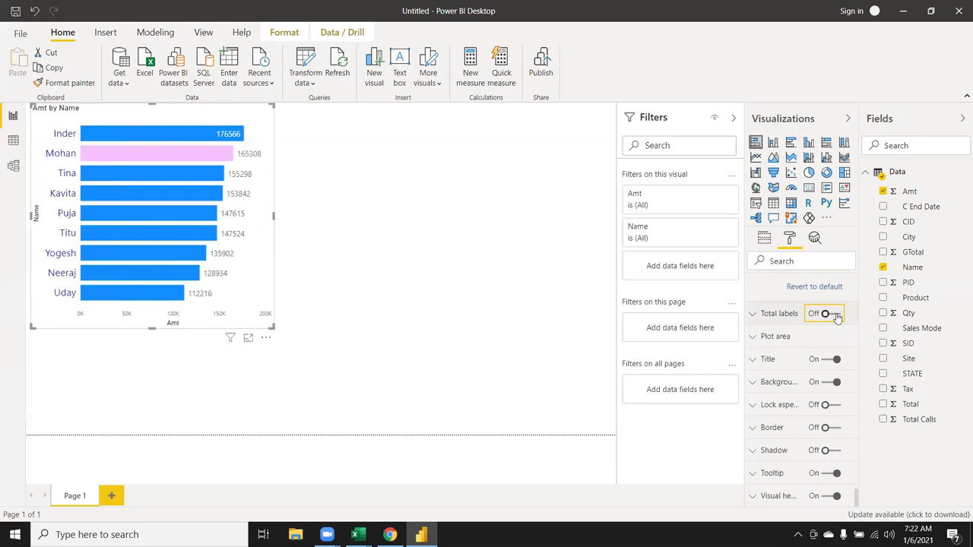
click(836, 318)
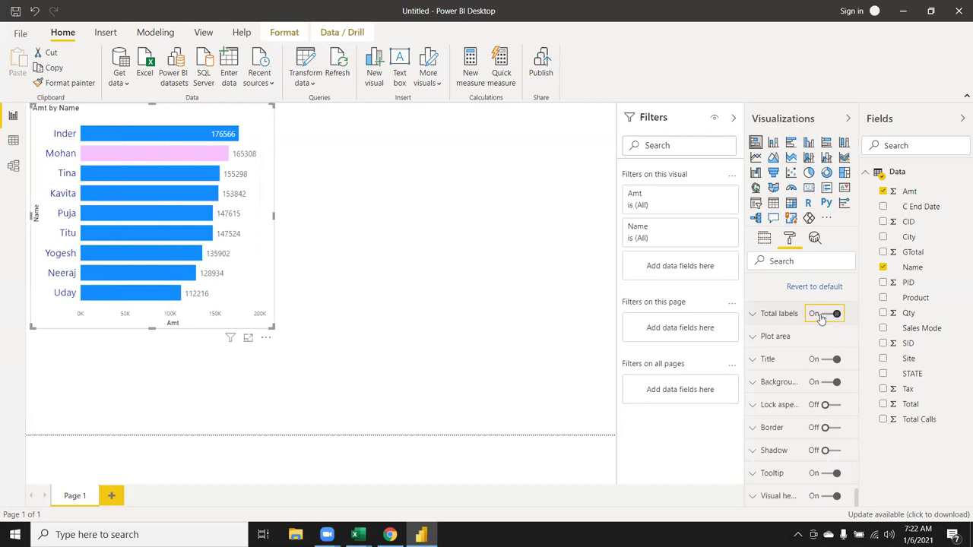
click(821, 319)
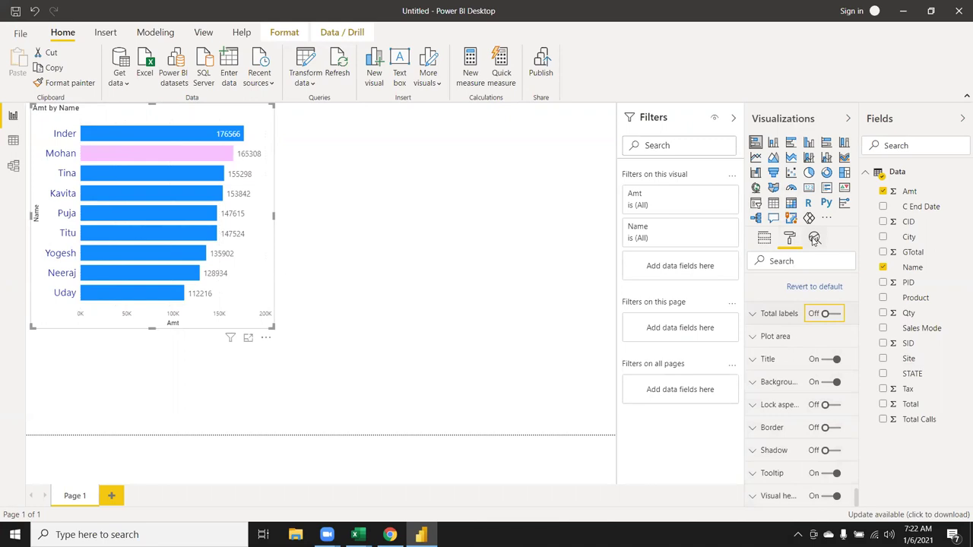
- In the Analytics pane, add a new constant line to the chart
click(814, 239)
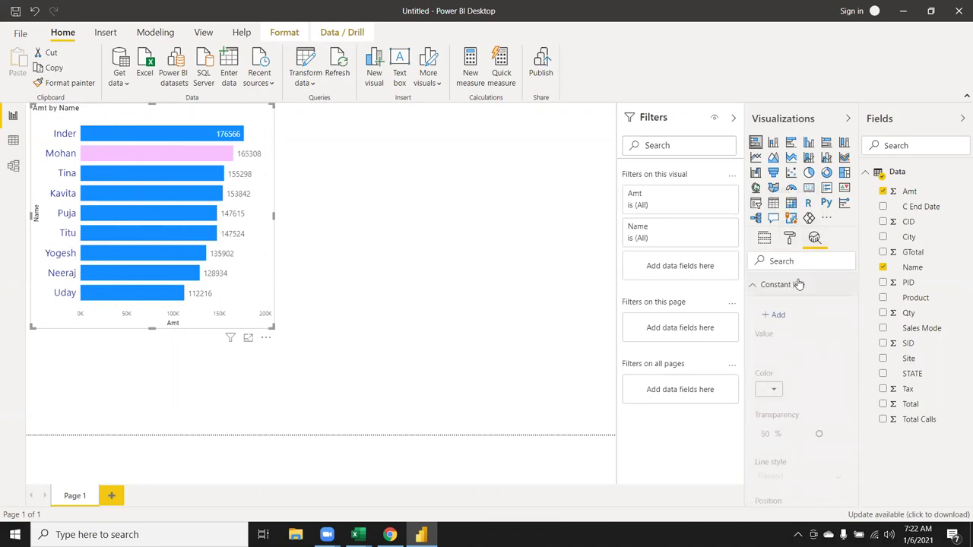
click(755, 288)
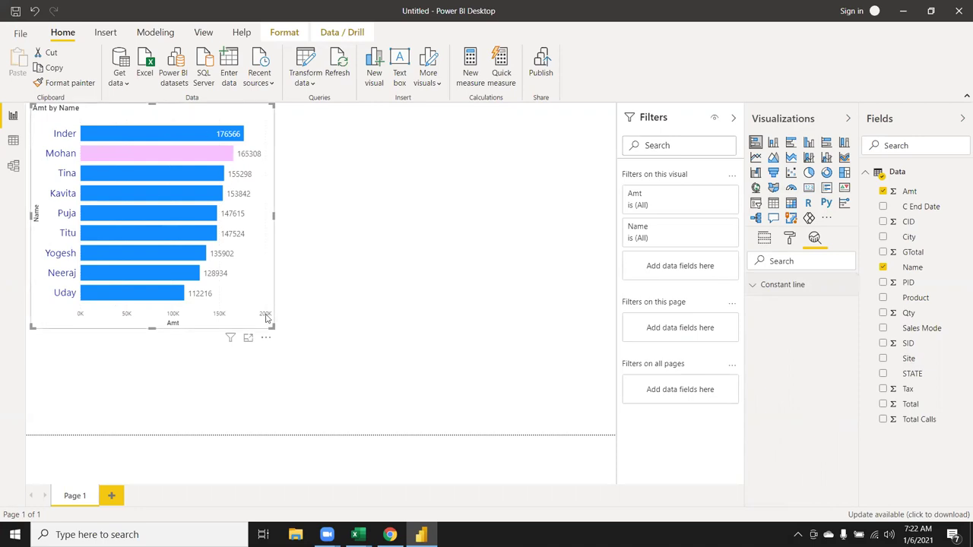
click(766, 286)
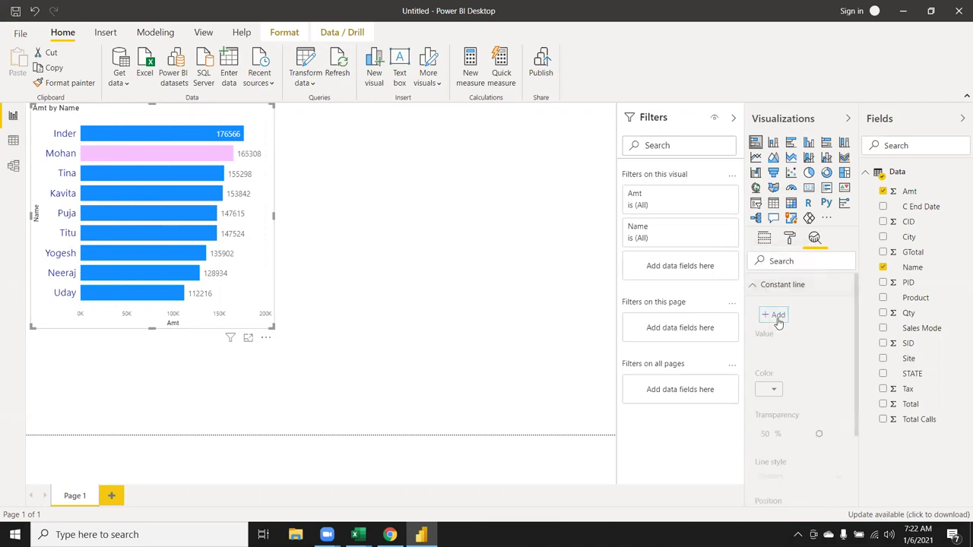
click(776, 318)
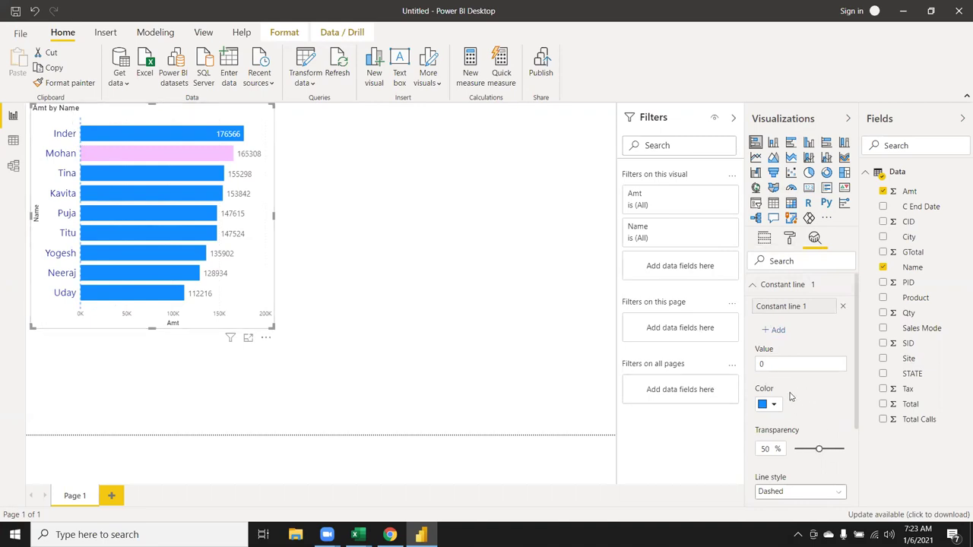
- Enter 10000 as the constant line's value
click(781, 366)
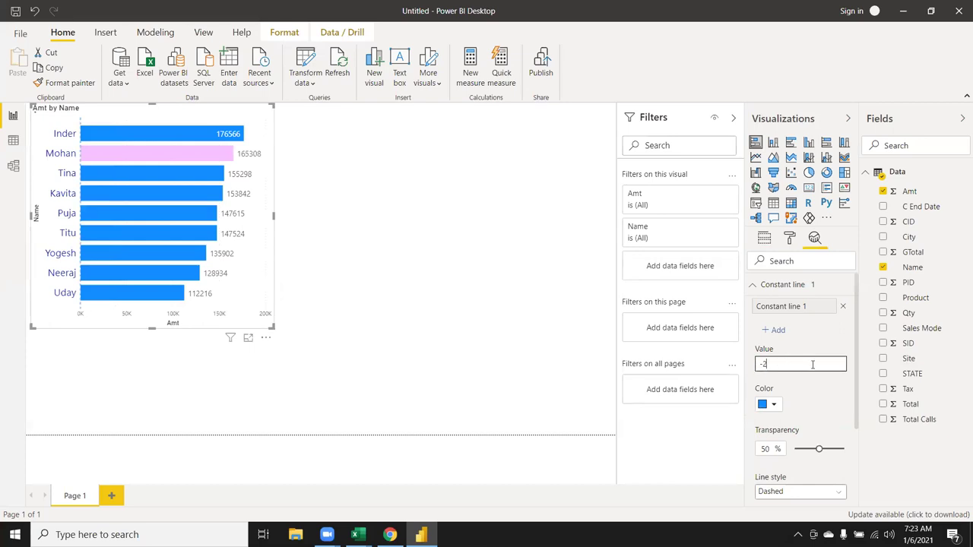
key(BackSpace)
text(1)
double_click(760, 363)
key(Tab)
click(777, 362)
click(805, 408)
click(786, 364)
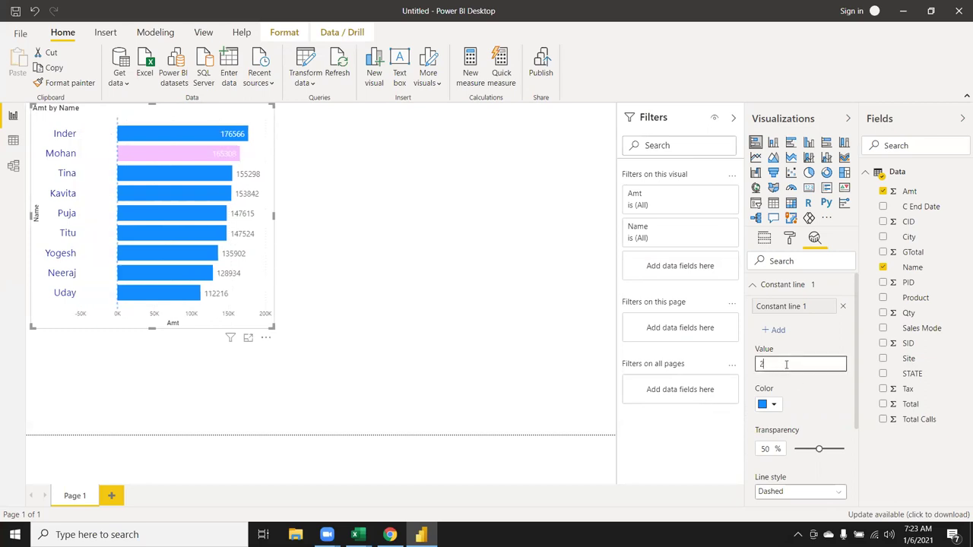
drag(786, 365, 745, 364)
text(10000)
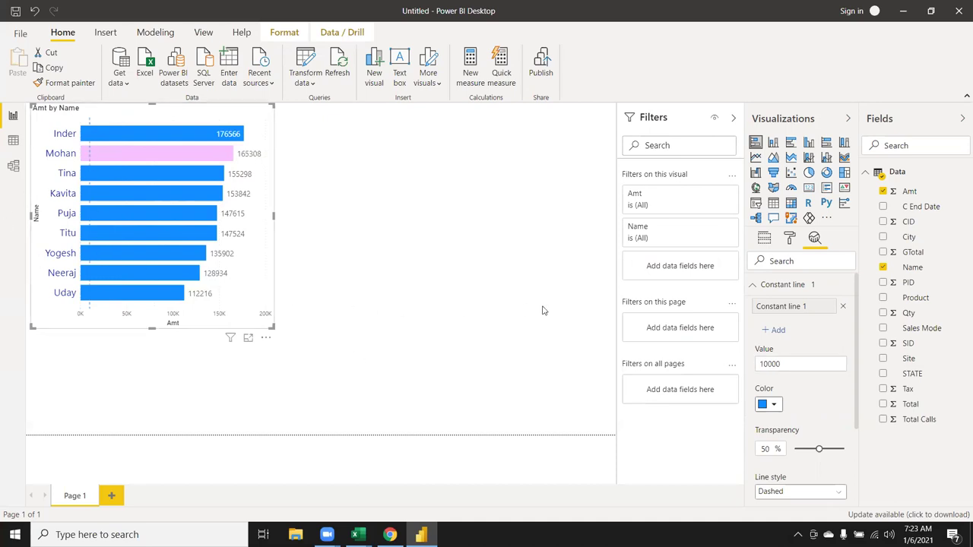
- Make the constant line orange at 0% transparency
click(782, 409)
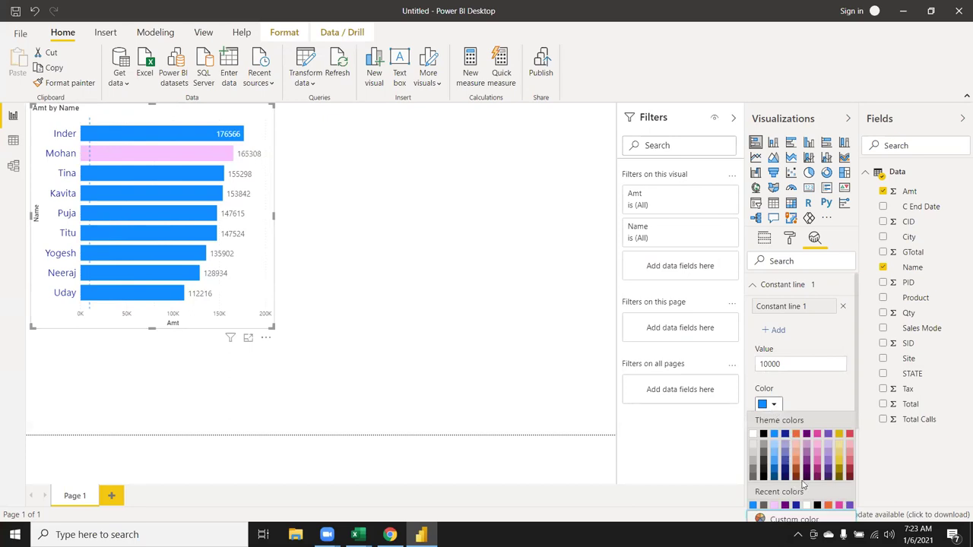
click(796, 435)
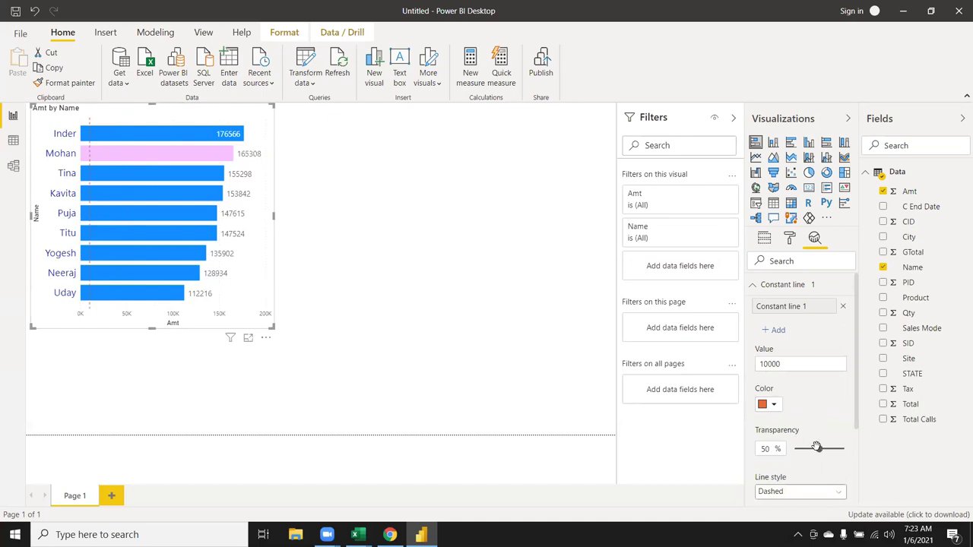
drag(819, 449, 794, 448)
- Set the line style to Solid, position In front, and turn its data label on
scroll(800, 471, down, 3)
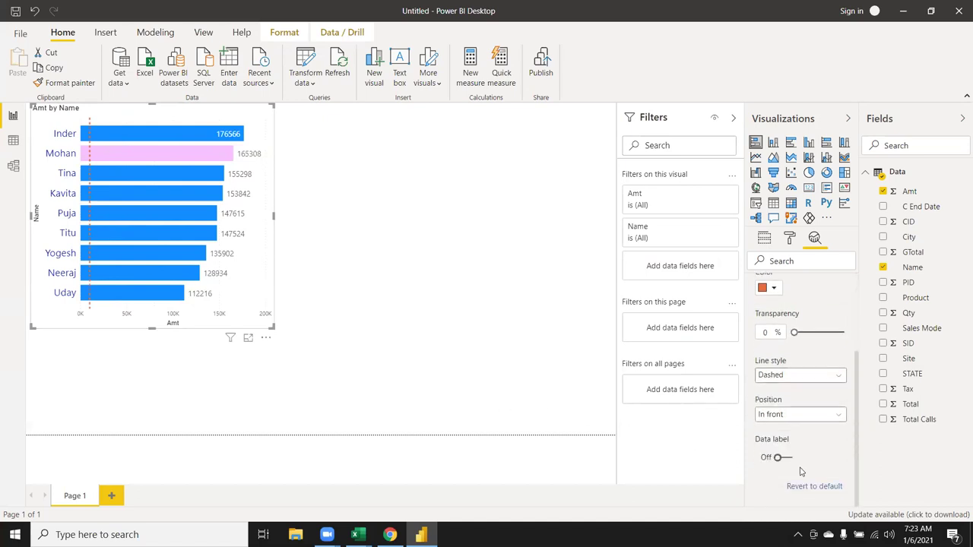
click(778, 380)
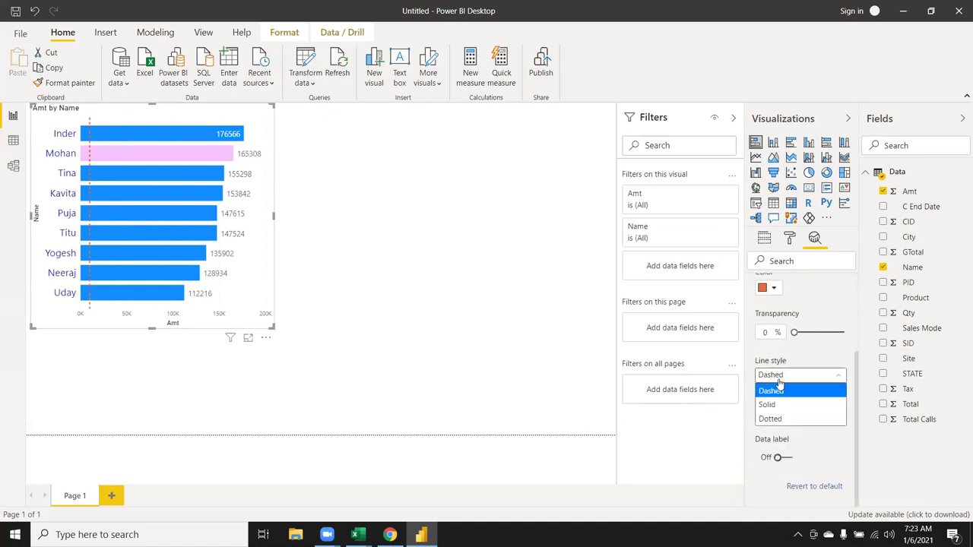
click(785, 403)
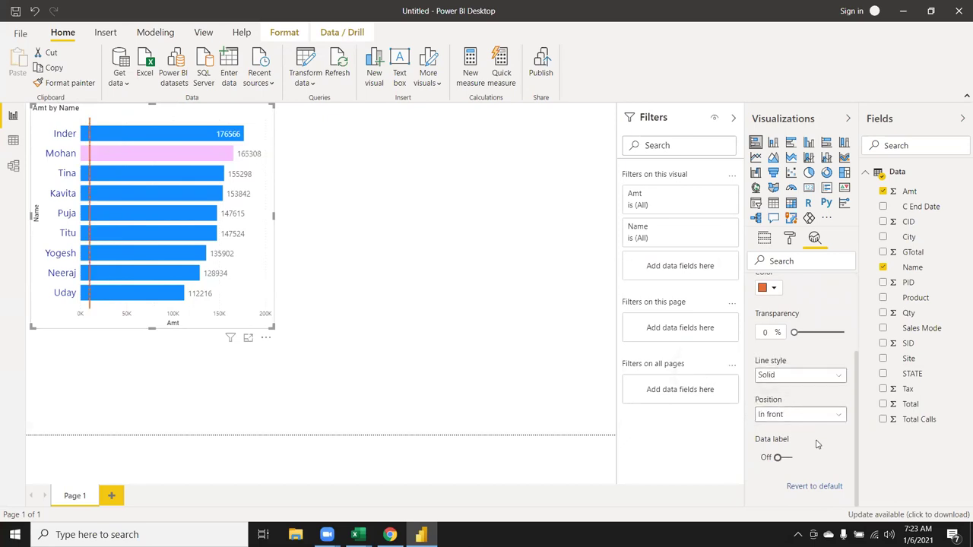
click(789, 417)
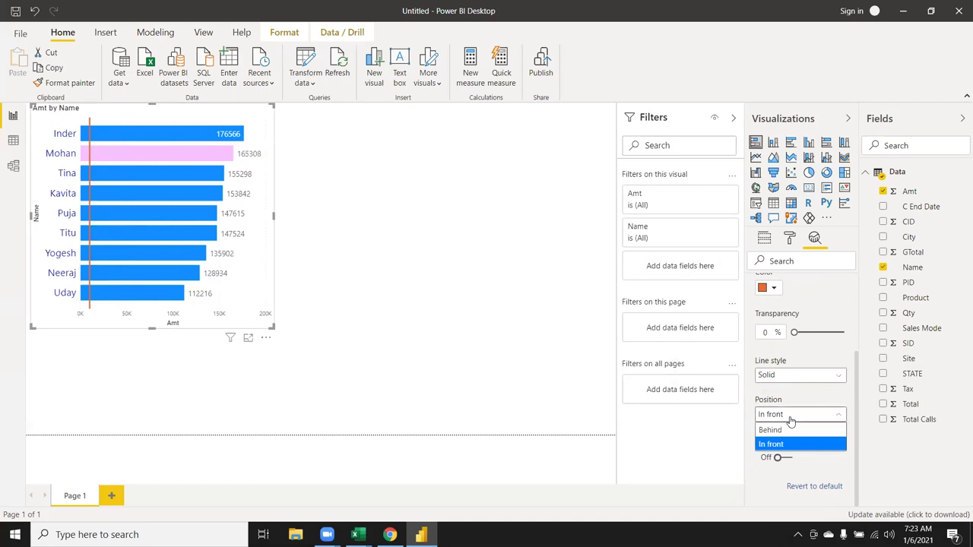
click(797, 431)
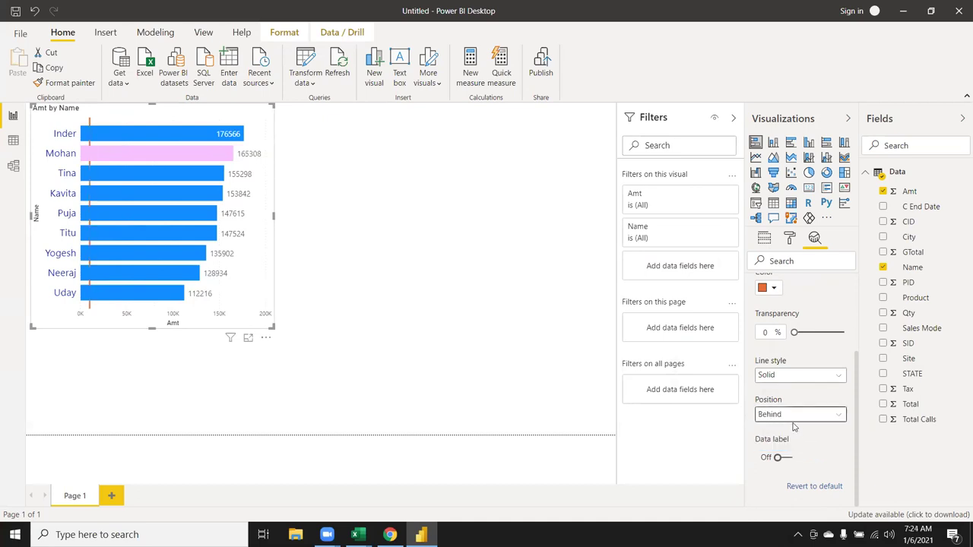
click(792, 417)
click(796, 446)
click(788, 458)
click(789, 459)
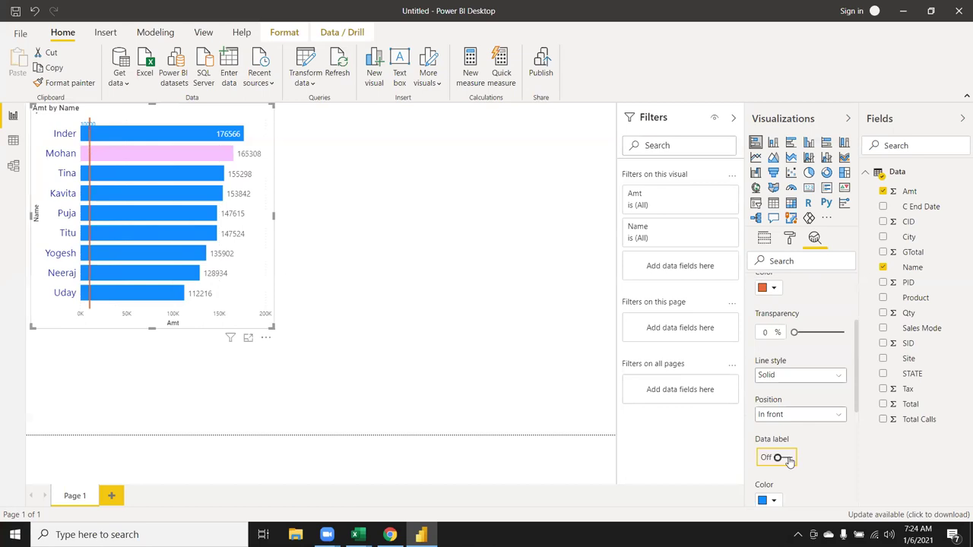
click(788, 458)
scroll(774, 391, up, 3)
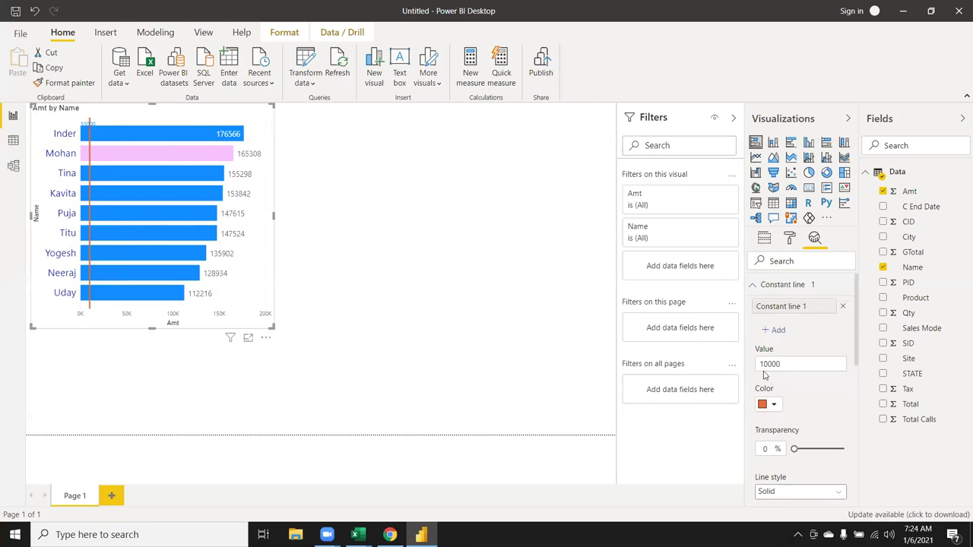
- Delete the Amt by Name bar chart from the page
click(523, 277)
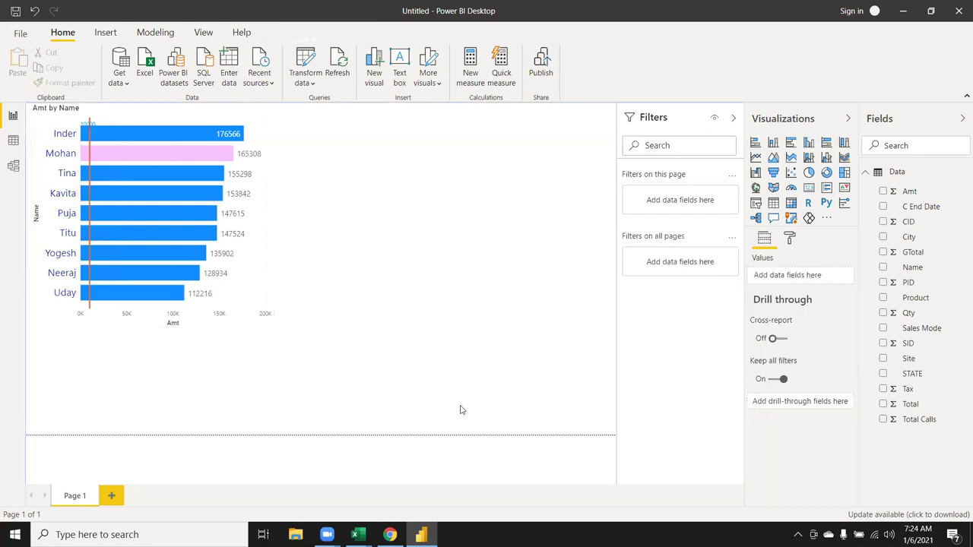
click(255, 302)
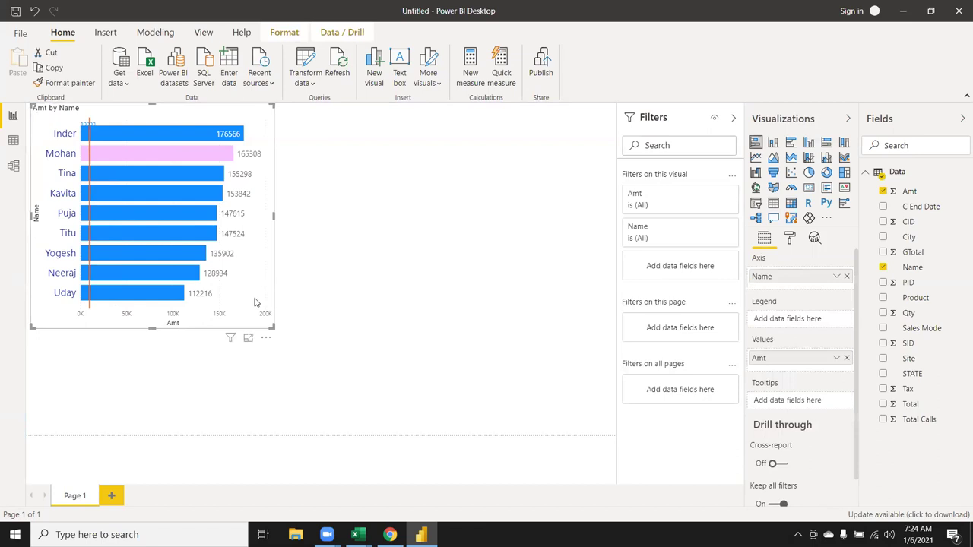
key(Delete)
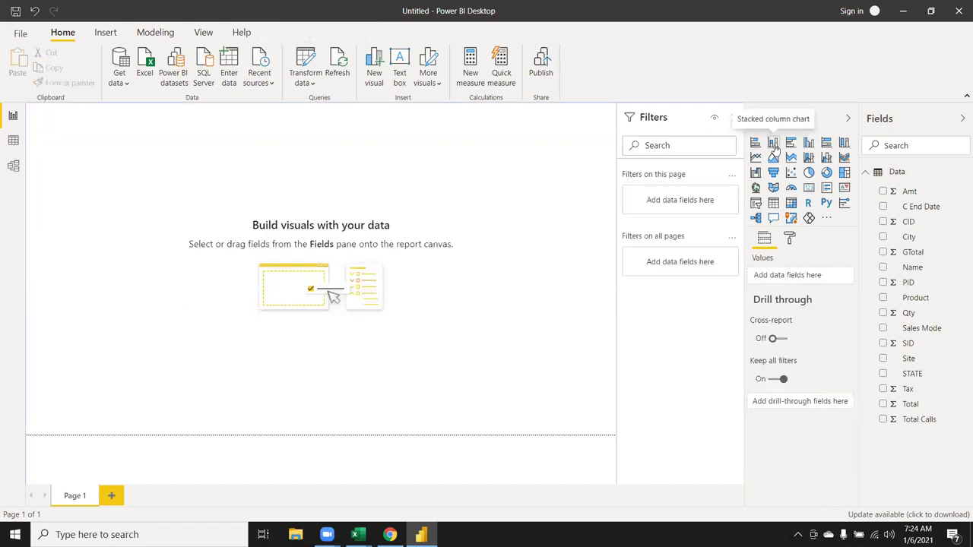
- Add an enlarged stacked column chart with Name on the axis and Qty as values
click(773, 145)
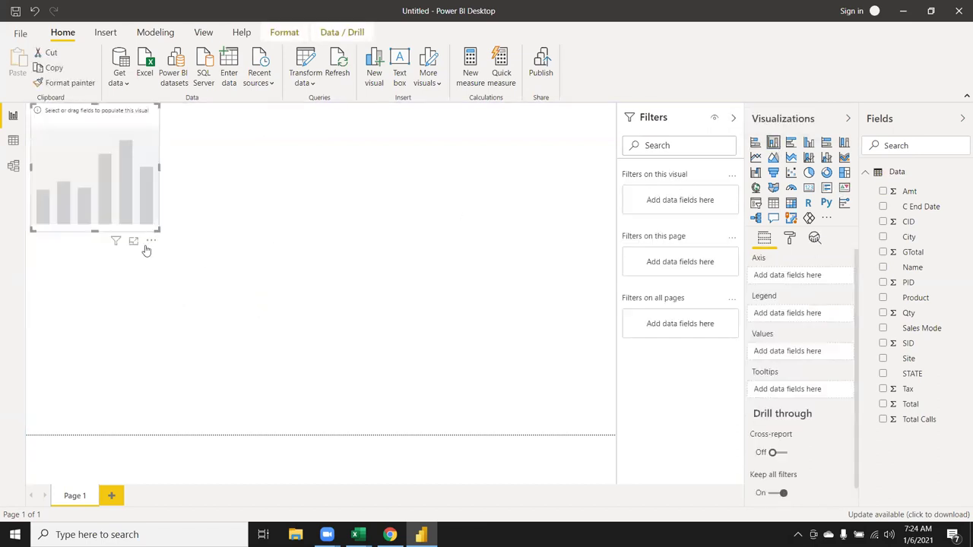
drag(158, 230, 232, 301)
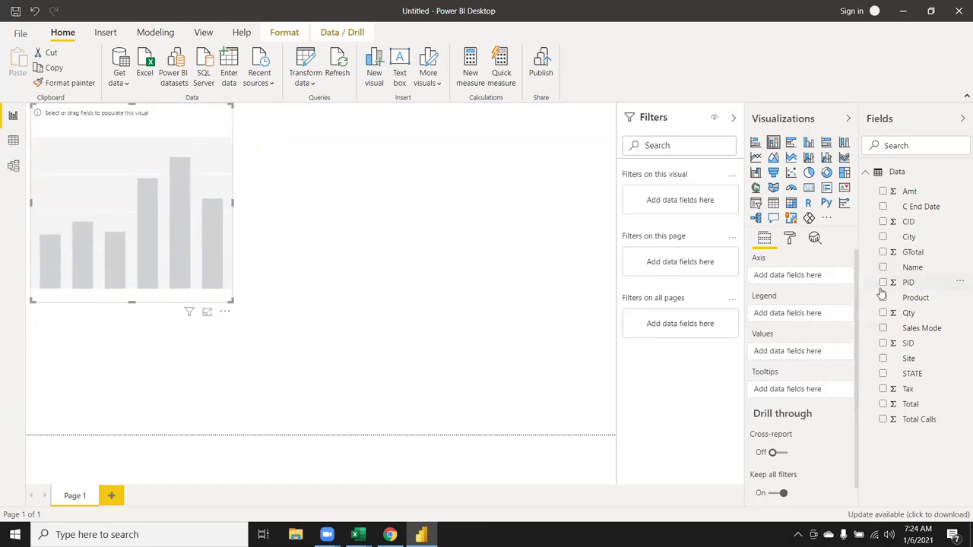
drag(912, 266, 808, 281)
mouse_move(915, 297)
mouse_down()
mouse_move(918, 323)
mouse_move(804, 325)
mouse_up()
drag(916, 314, 808, 361)
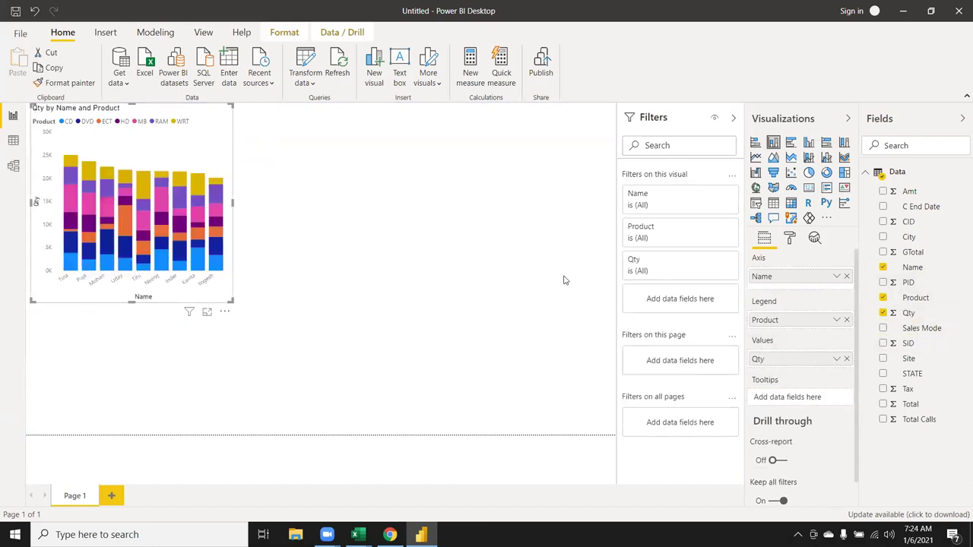
- Remove Product from the legend so the bars are single-colour Qty by Name
click(847, 319)
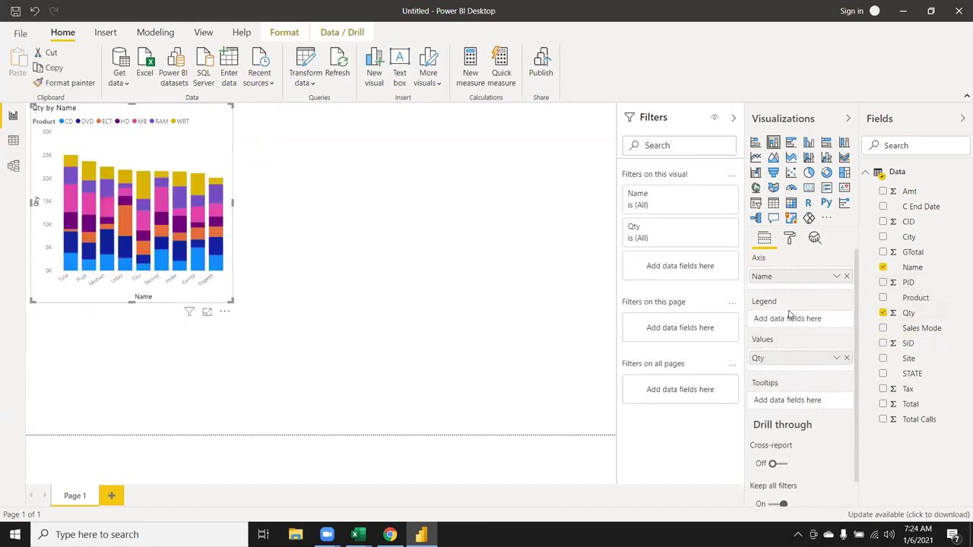
mouse_move(169, 251)
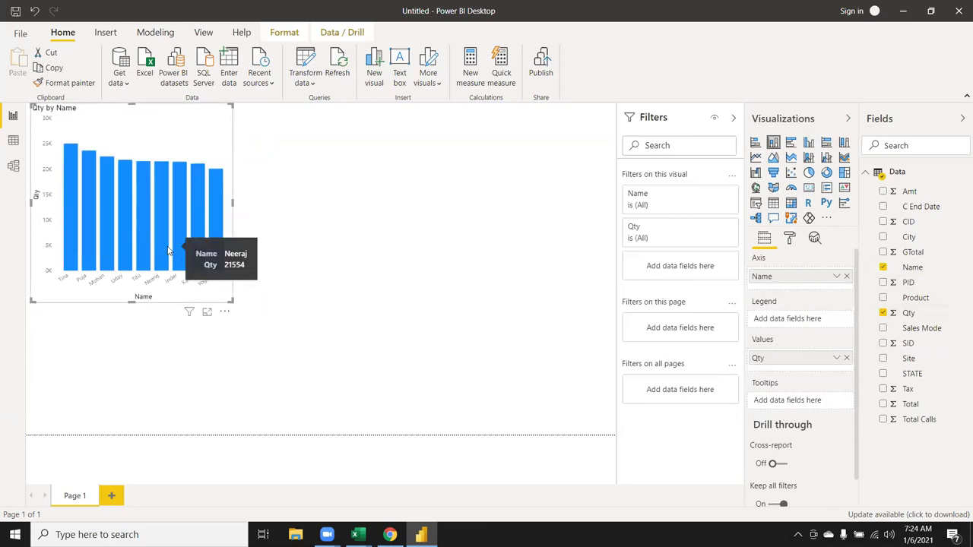
click(792, 243)
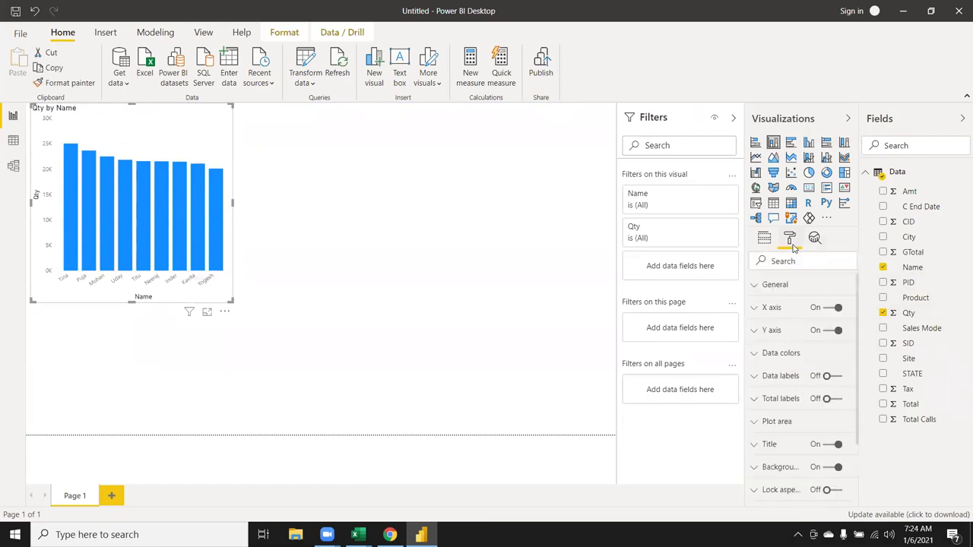
scroll(797, 342, down, 3)
scroll(798, 359, up, 3)
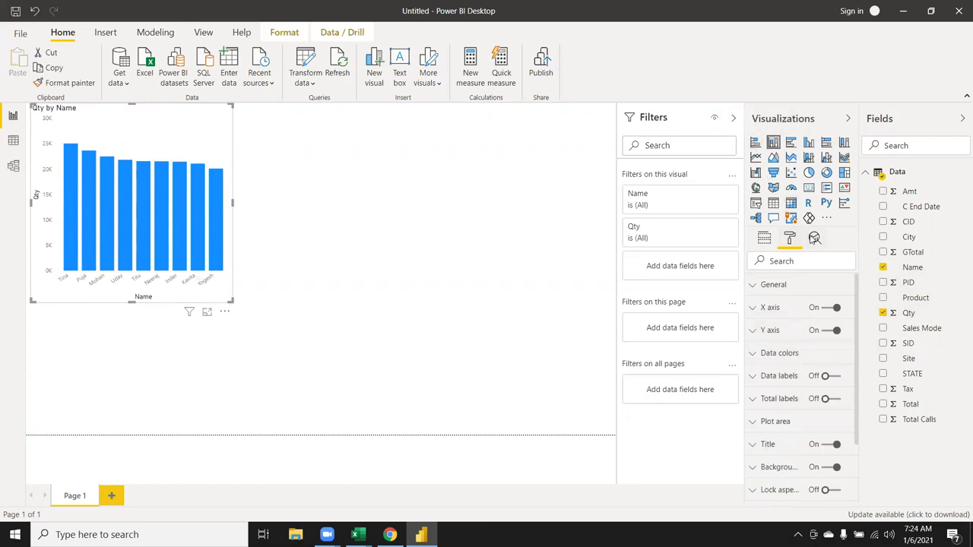
click(814, 238)
- Add a constant line to the chart at value 25000
click(787, 285)
click(774, 315)
click(780, 363)
text(25000)
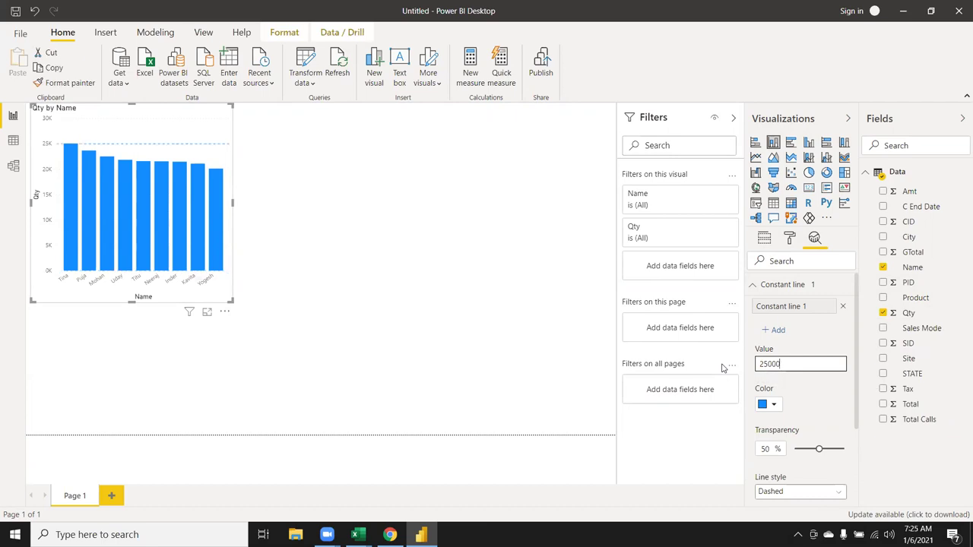
key(Tab)
- Style the constant line with 0% transparency, orange colour and a solid line style
drag(818, 449, 790, 450)
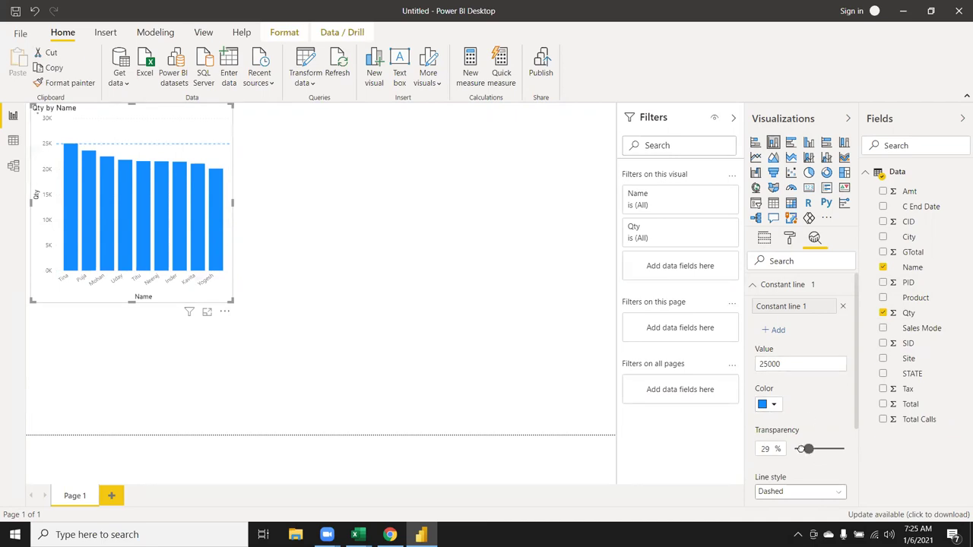
click(770, 405)
click(765, 355)
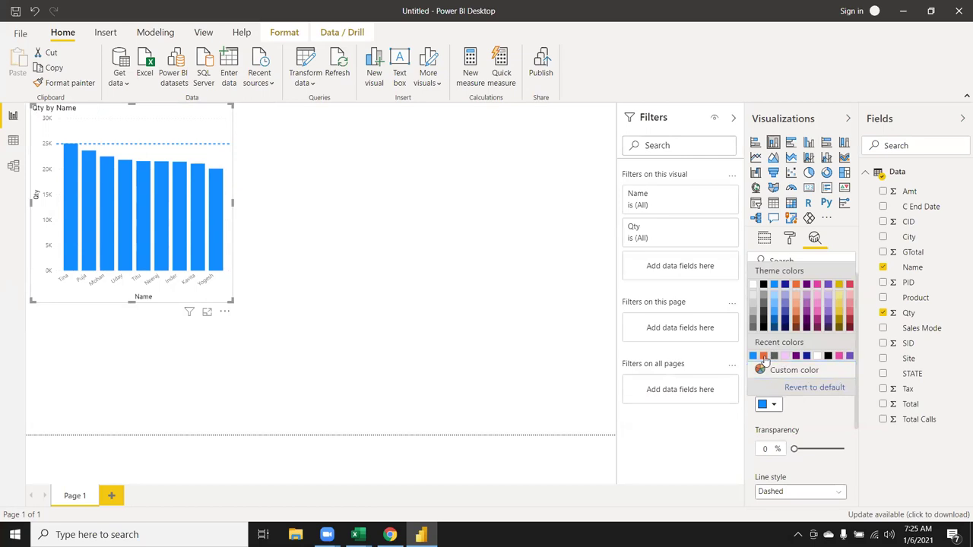
scroll(790, 426, down, 3)
scroll(783, 389, down, 1)
click(781, 378)
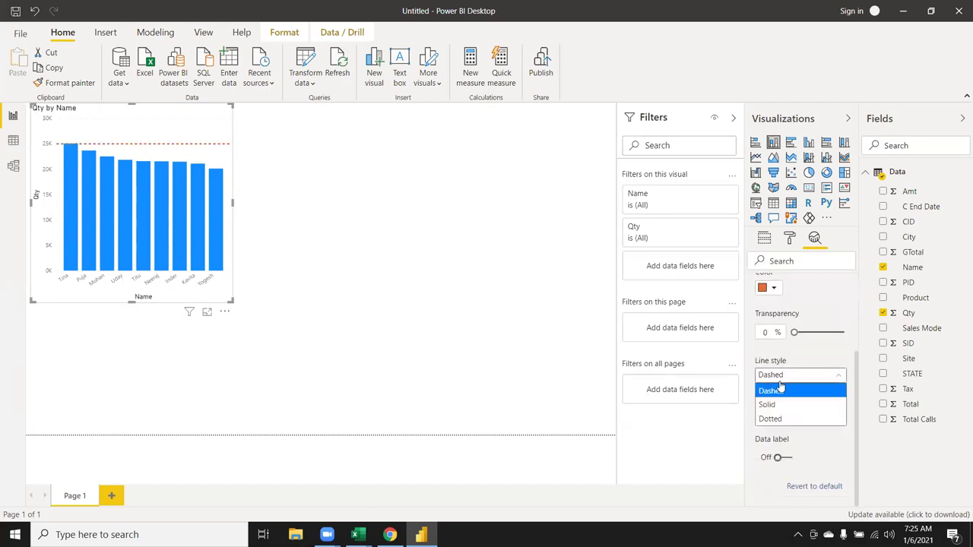
click(775, 403)
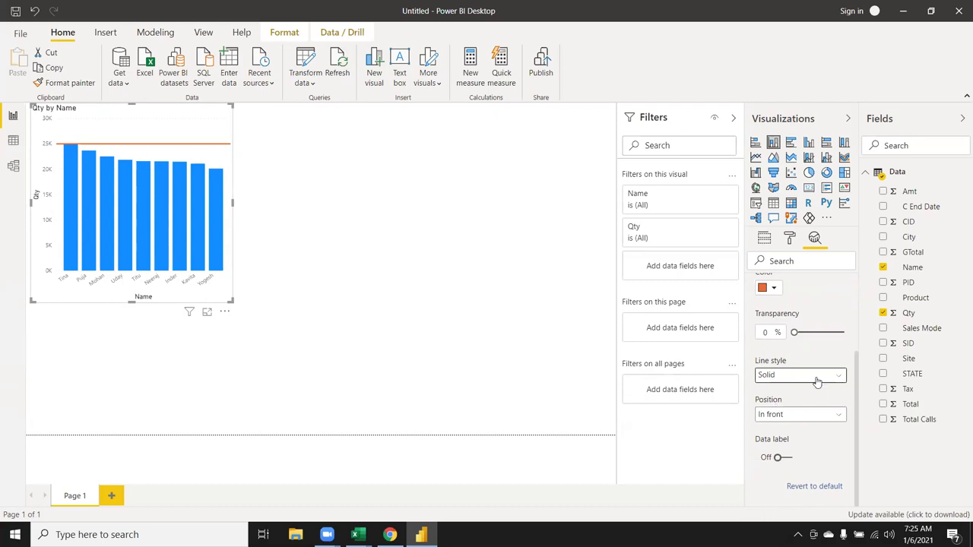
scroll(817, 380, up, 3)
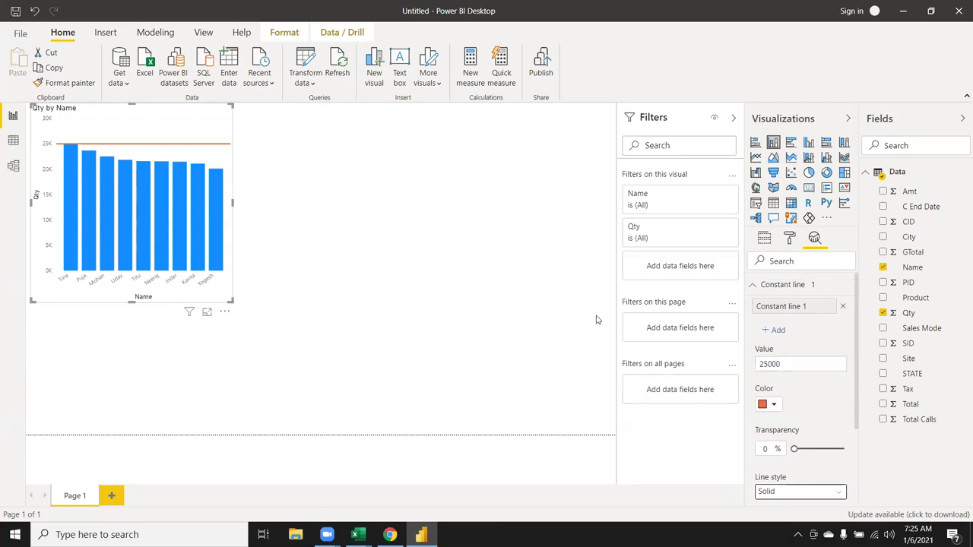
- Delete the Qty by Name column chart from the page
click(790, 240)
click(770, 241)
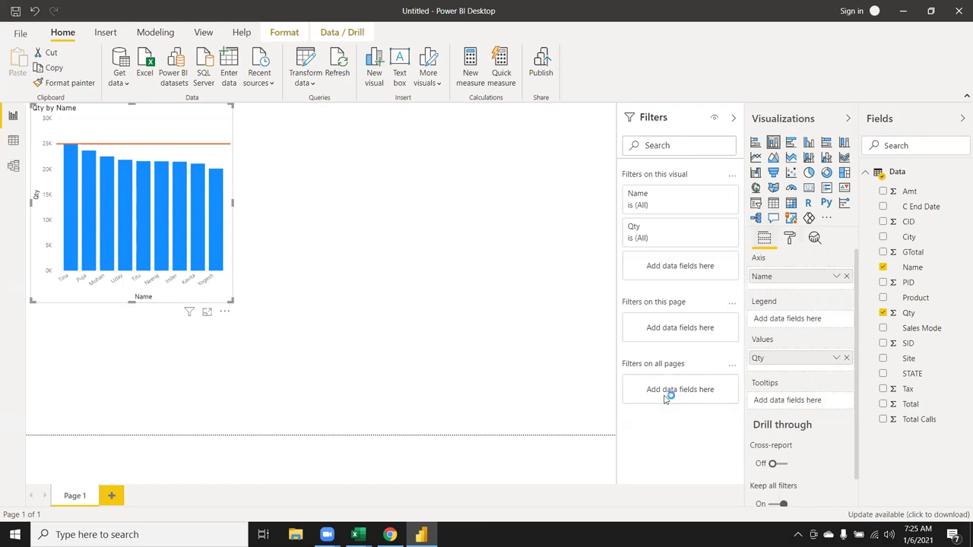
click(290, 308)
click(219, 286)
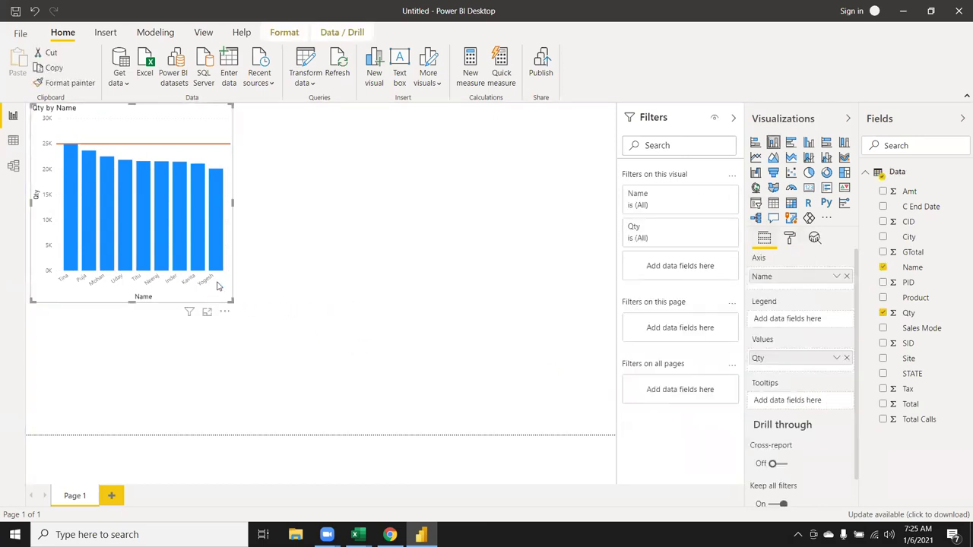
key(Delete)
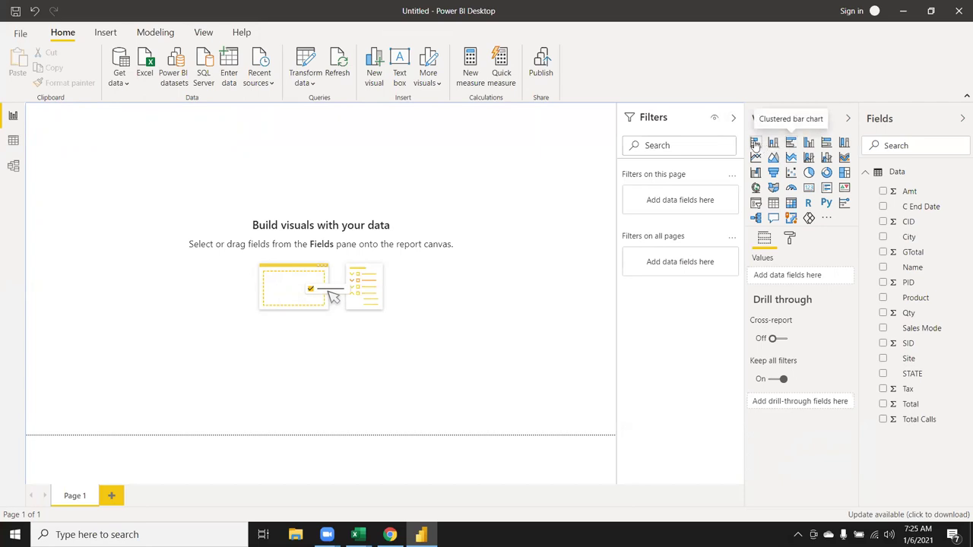
- Add an enlarged clustered bar chart with Name on the axis and Qty as values
click(791, 144)
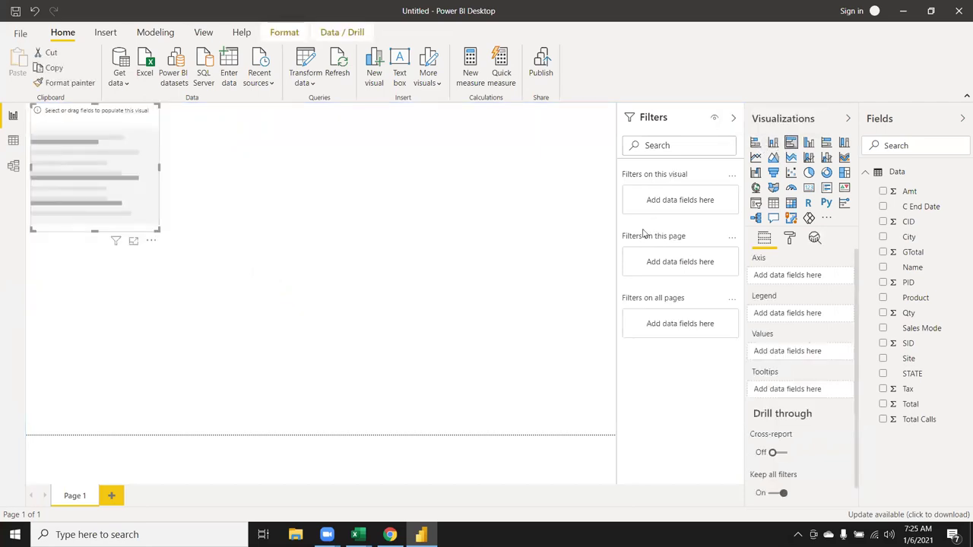
drag(157, 228, 212, 305)
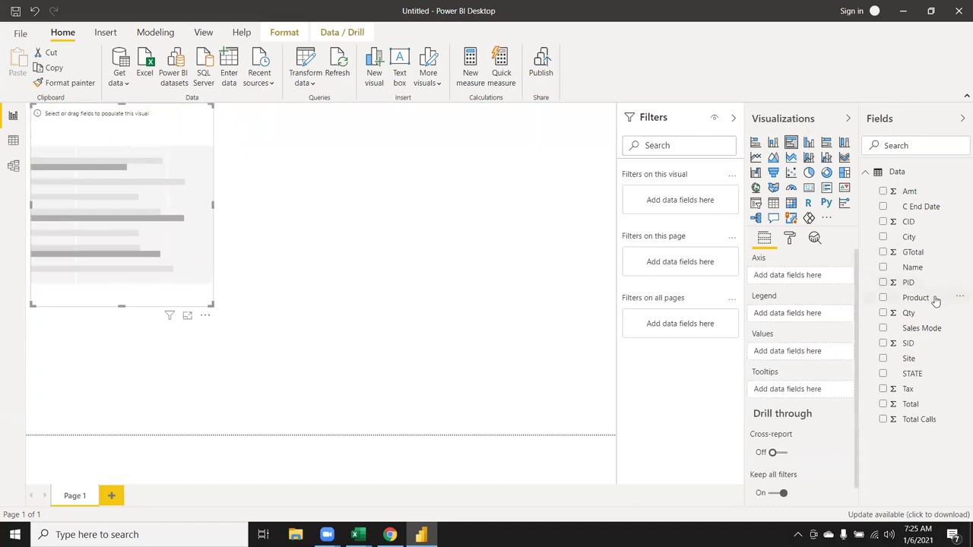
mouse_move(931, 299)
mouse_down()
mouse_move(844, 294)
mouse_move(854, 295)
mouse_up()
drag(920, 266, 815, 276)
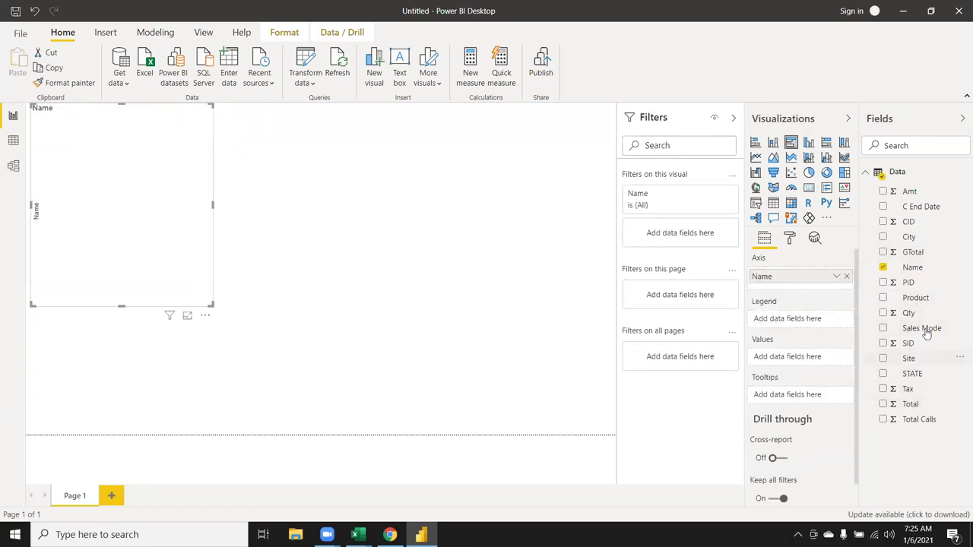
mouse_move(914, 320)
mouse_down()
mouse_move(797, 392)
mouse_move(794, 367)
mouse_up()
drag(908, 313, 830, 355)
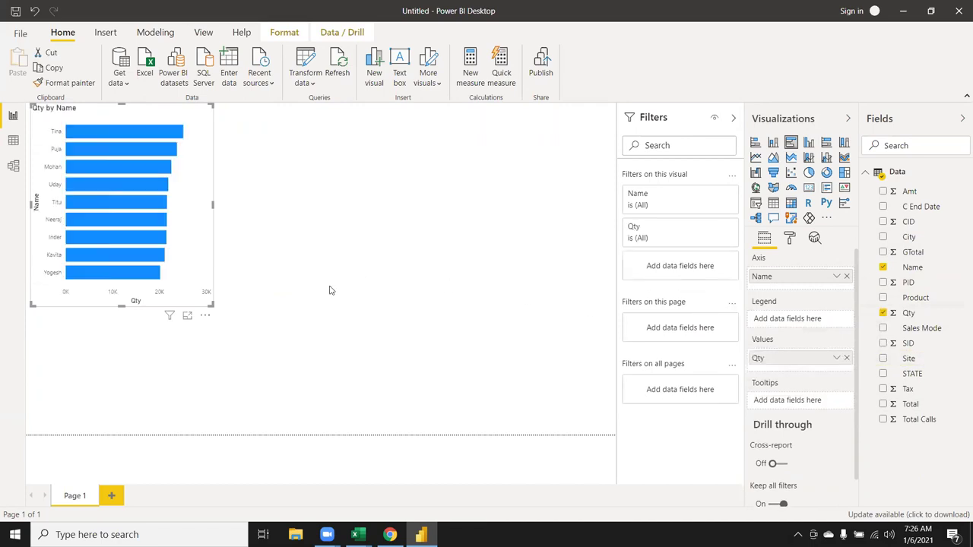
- Enlarge the Qty by Name bar chart, trying Product as legend and then removing it
drag(212, 305, 249, 326)
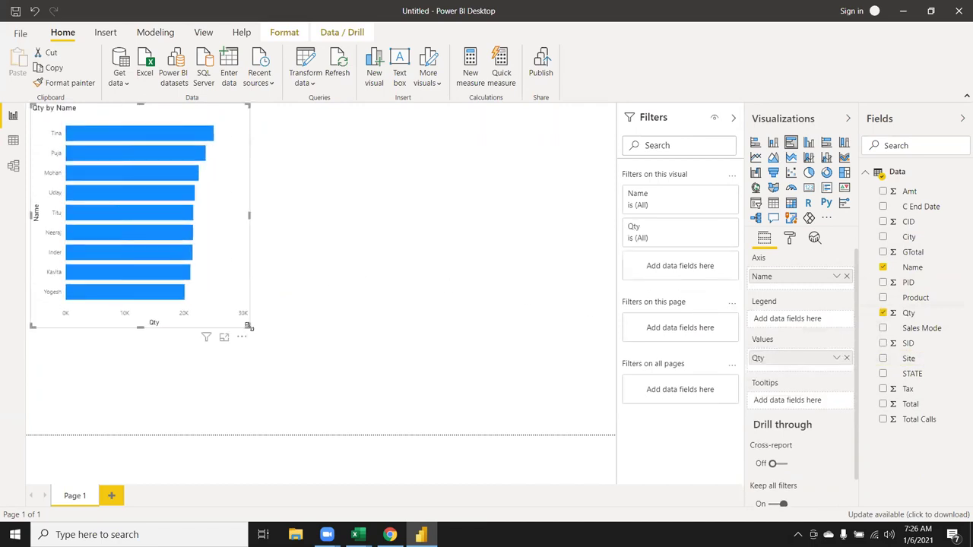
mouse_move(934, 301)
mouse_down()
mouse_move(797, 335)
mouse_move(822, 347)
mouse_up()
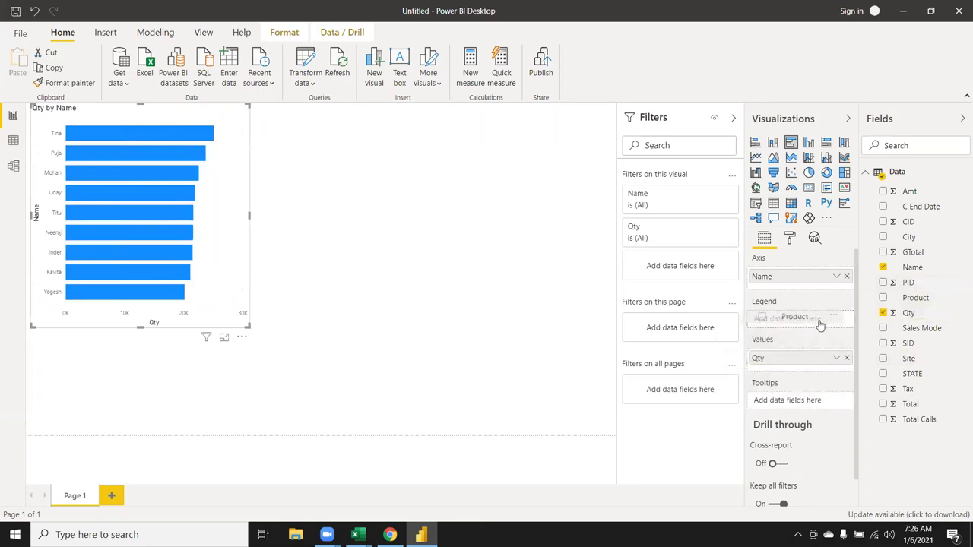
drag(822, 347, 818, 325)
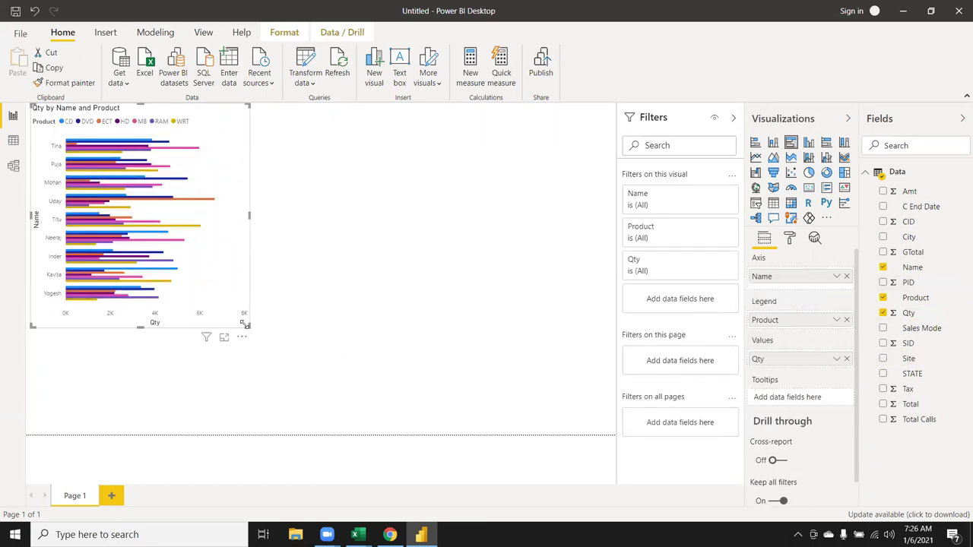
mouse_move(245, 325)
mouse_down()
mouse_move(358, 402)
mouse_move(393, 408)
mouse_up()
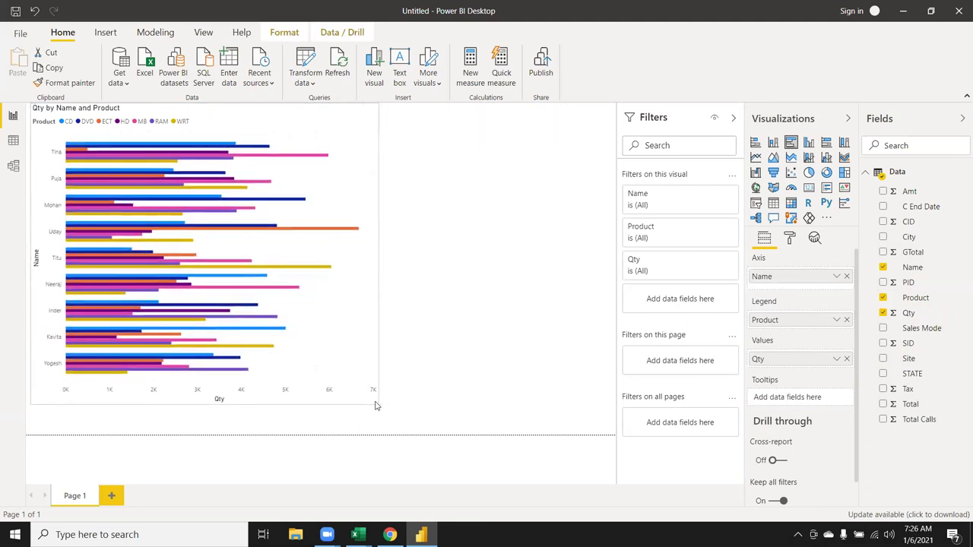
drag(394, 409, 395, 414)
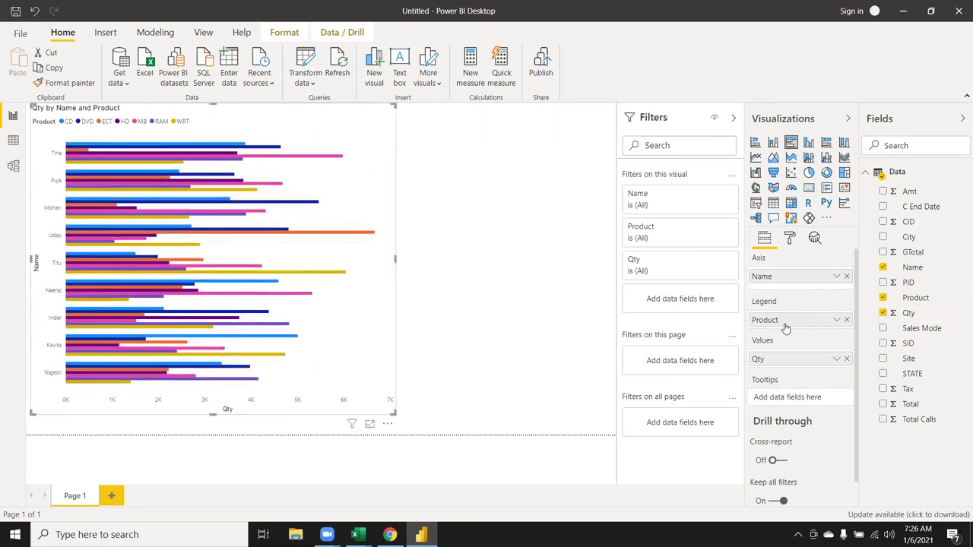
click(846, 320)
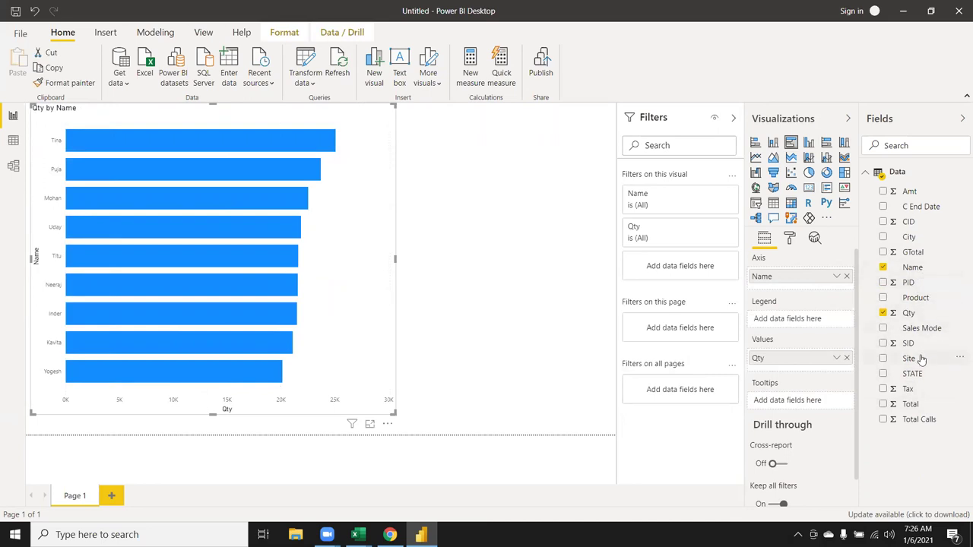
- Set Site as the legend, try stacked bars, and keep the clustered bar layout
mouse_move(912, 358)
mouse_down()
mouse_move(804, 335)
mouse_move(793, 324)
mouse_up()
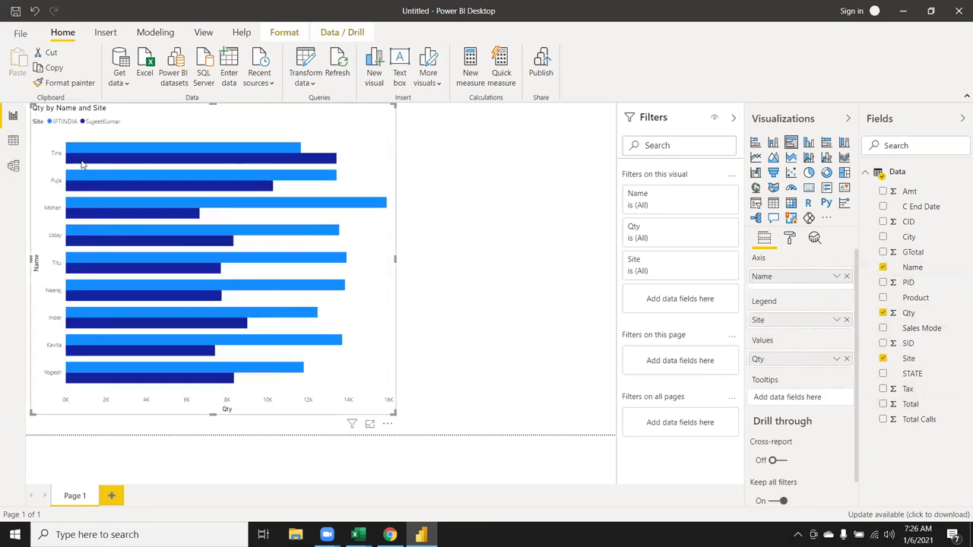
mouse_move(106, 154)
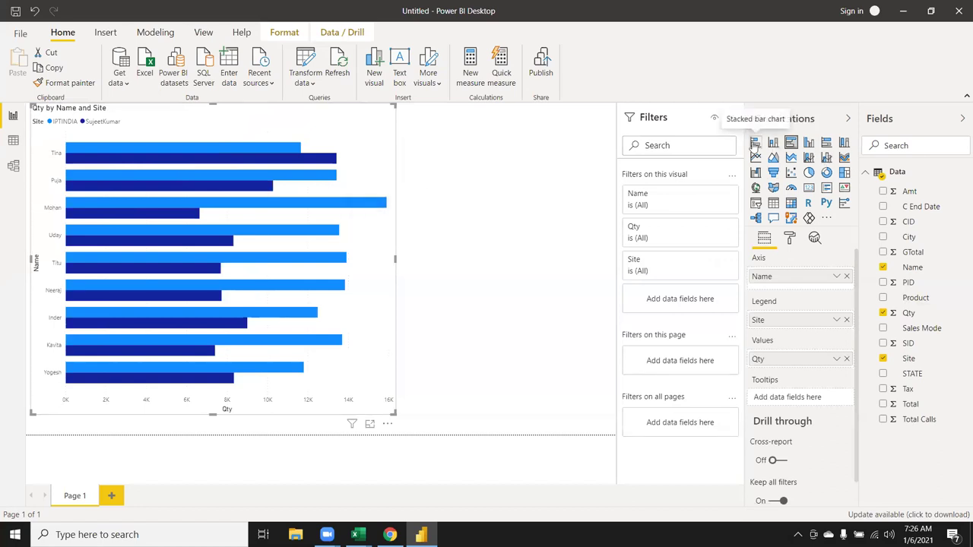
click(755, 144)
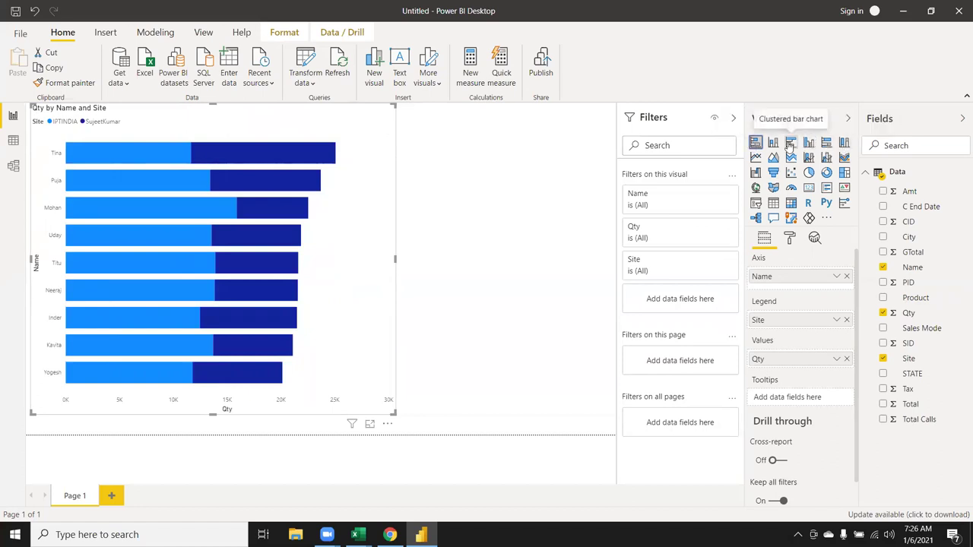
click(790, 145)
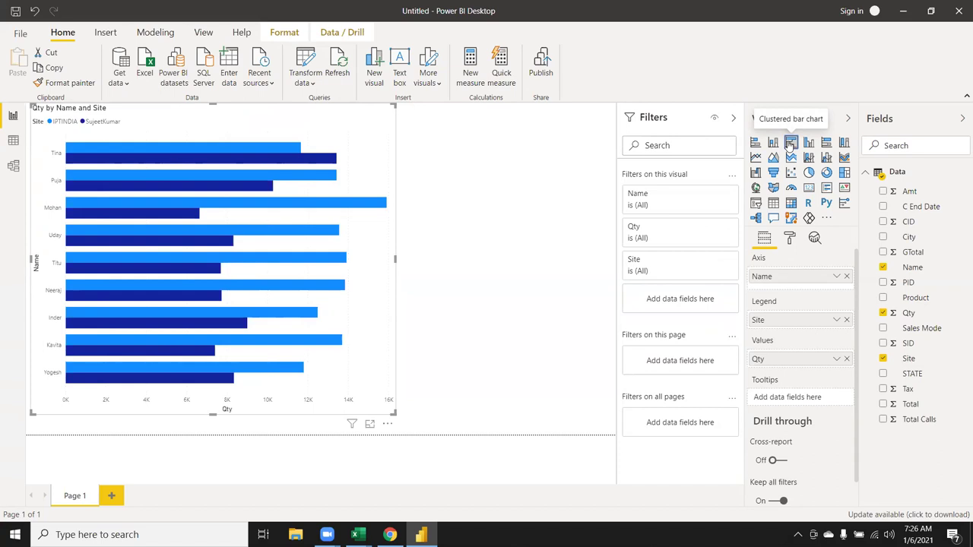
click(791, 238)
scroll(821, 311, down, 2)
scroll(821, 311, up, 2)
click(814, 238)
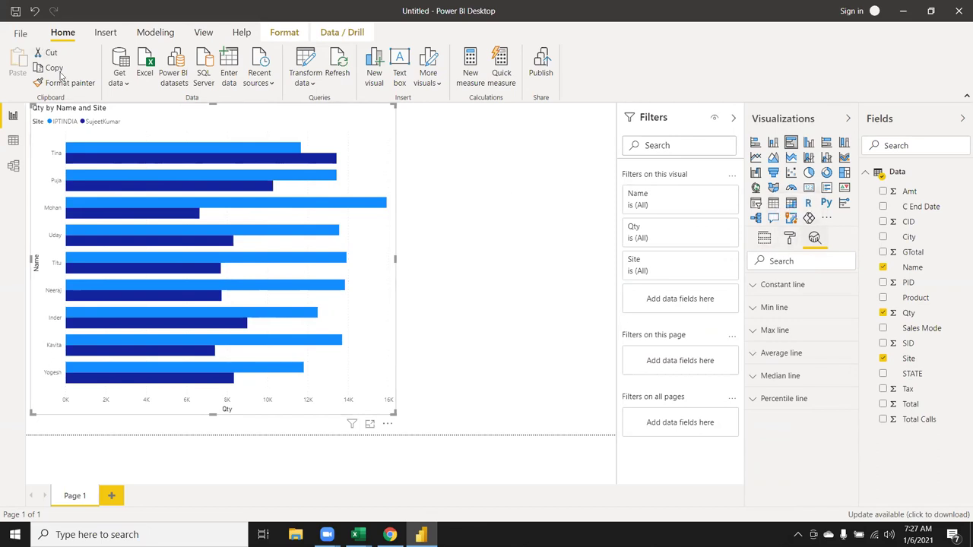
mouse_move(139, 185)
click(772, 356)
click(775, 383)
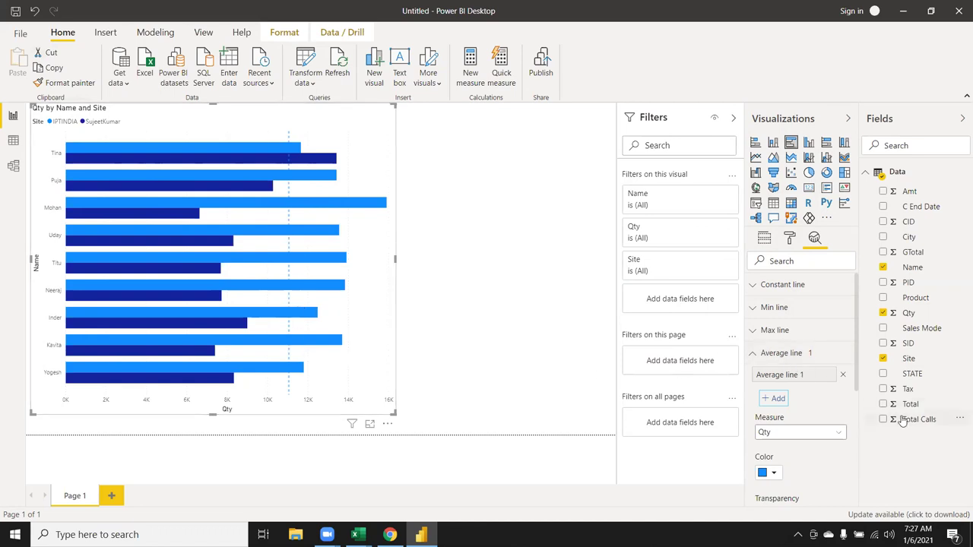
click(843, 376)
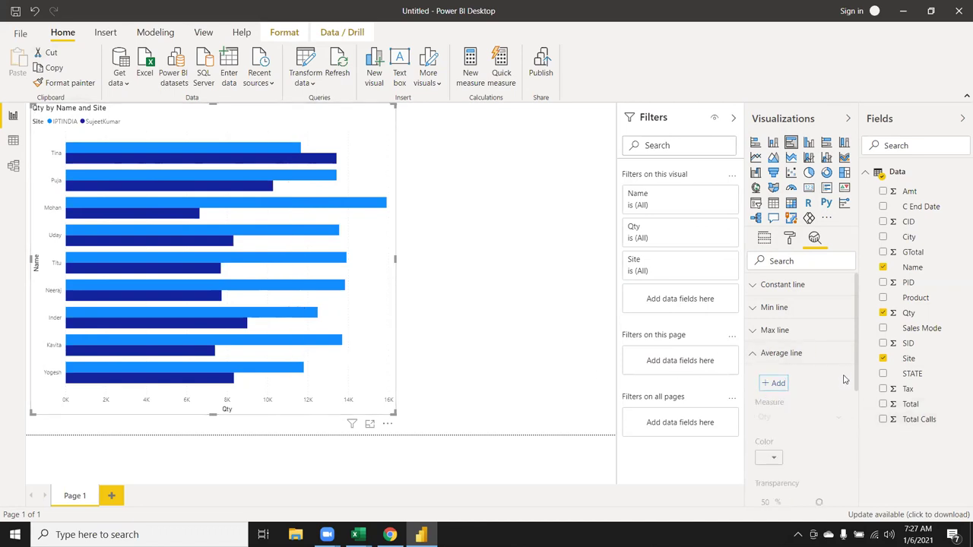
click(751, 357)
click(751, 333)
click(787, 364)
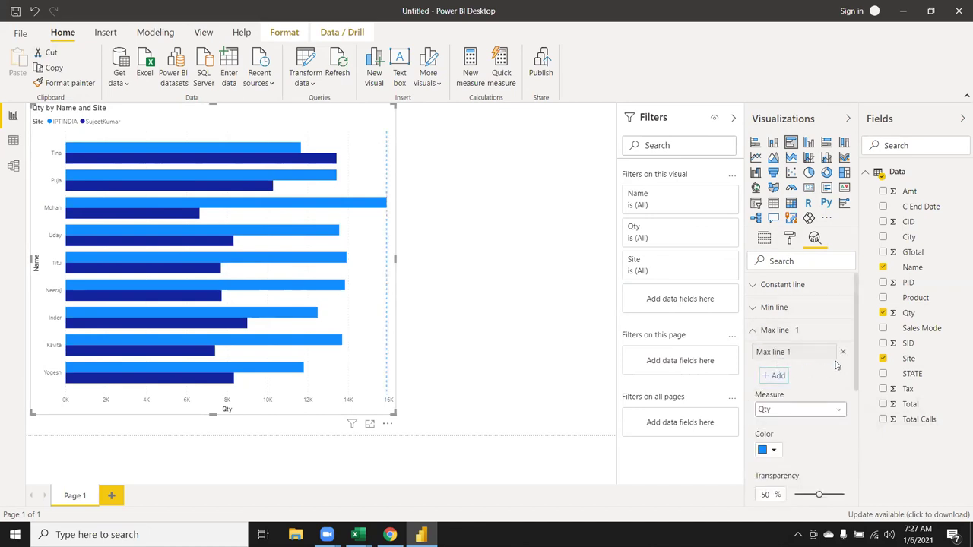
click(843, 351)
click(766, 335)
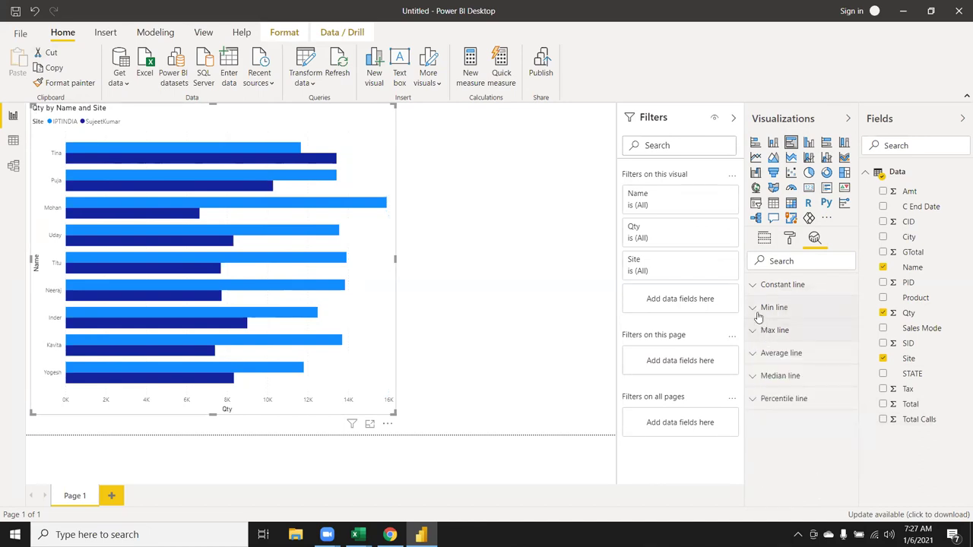
click(774, 377)
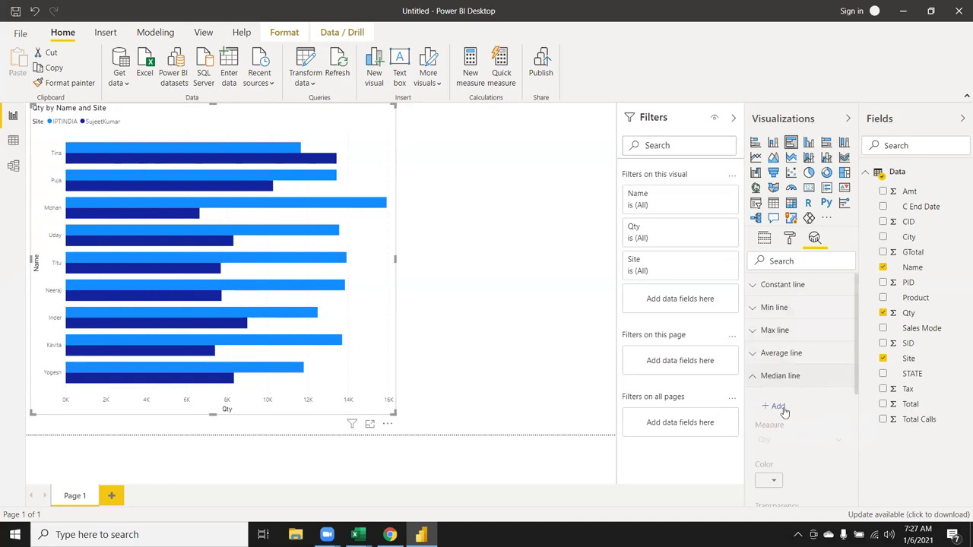
click(778, 406)
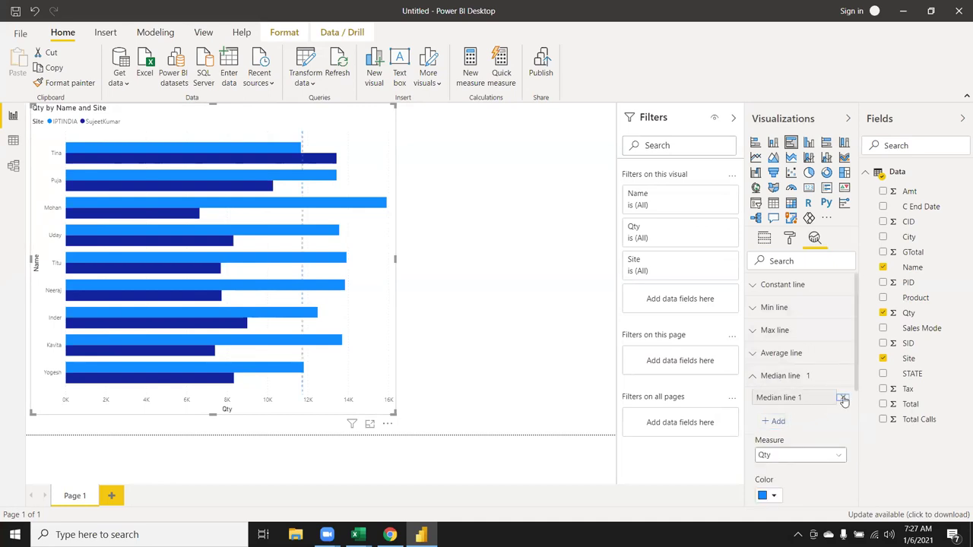
click(843, 399)
click(755, 376)
click(767, 407)
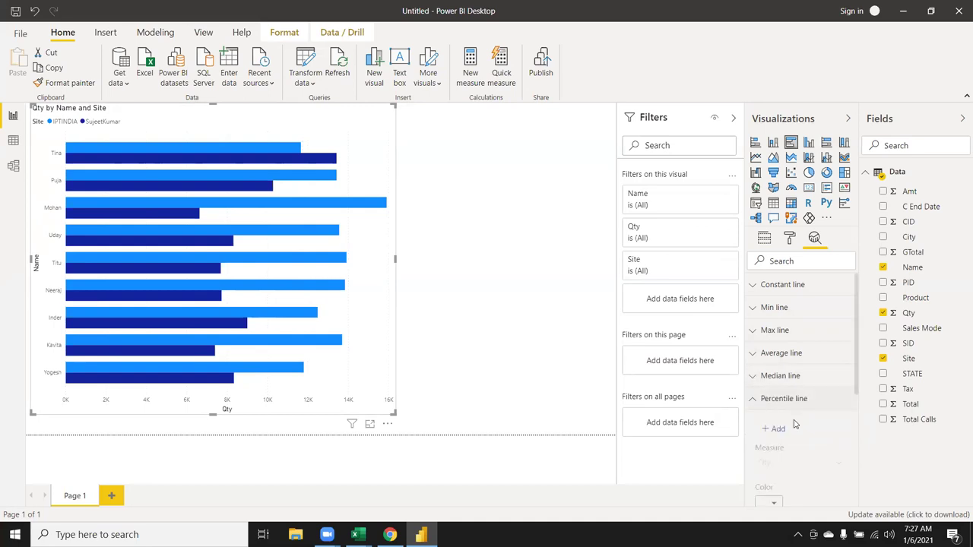
click(783, 430)
scroll(808, 427, down, 3)
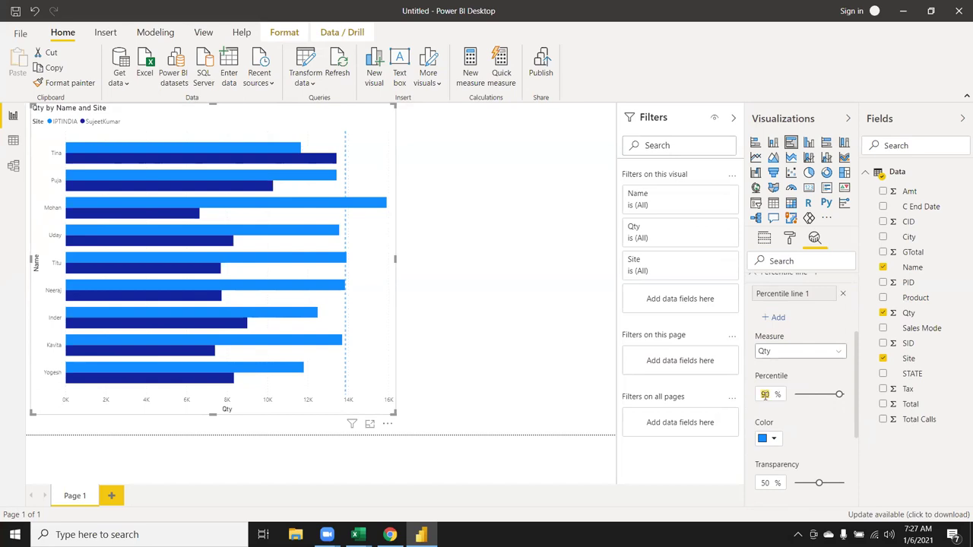
double_click(765, 394)
text(50)
key(Return)
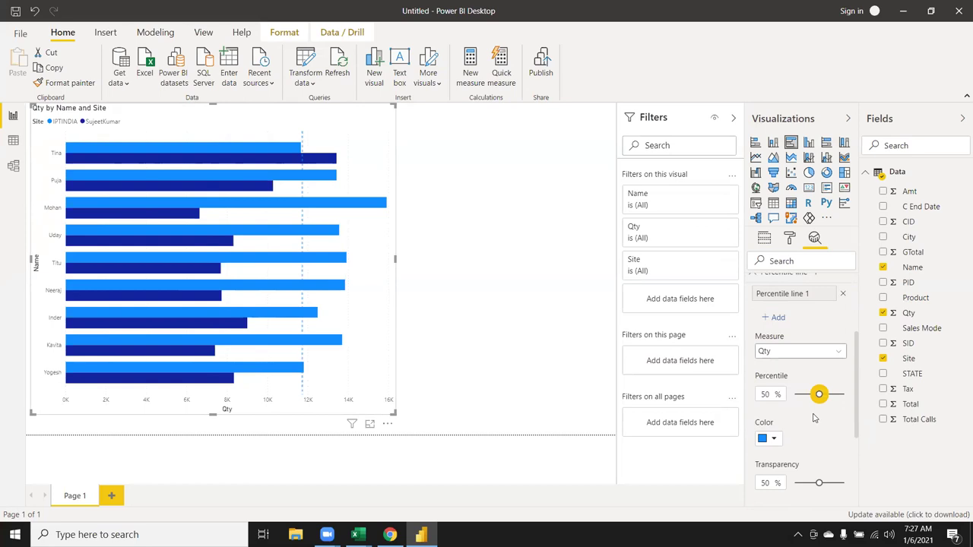
click(843, 293)
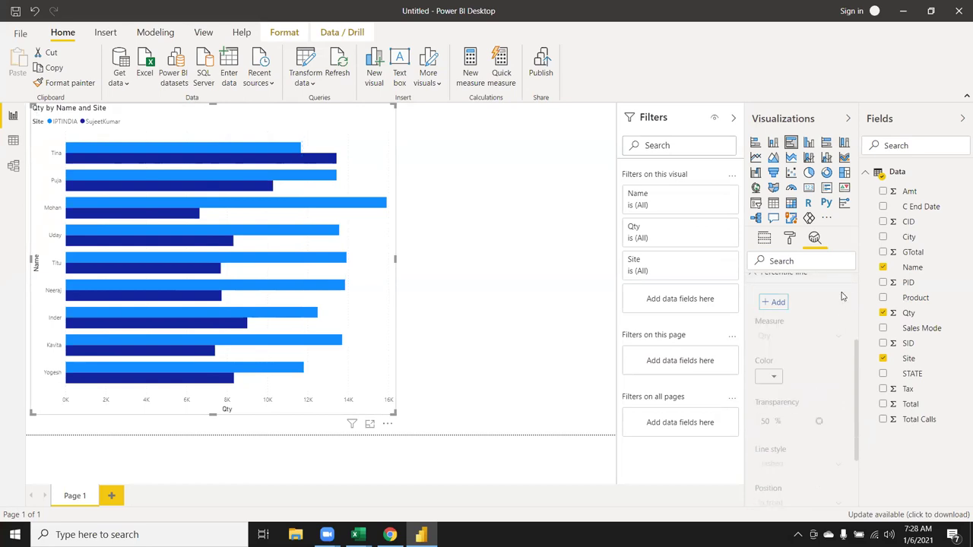
- Change the visual type to a 100% stacked bar chart, via clustered column
click(811, 144)
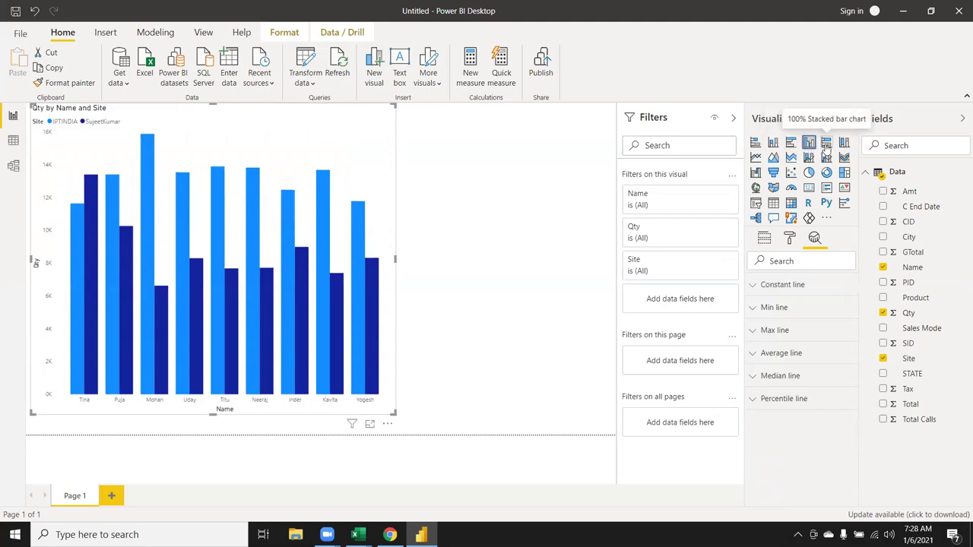
click(826, 152)
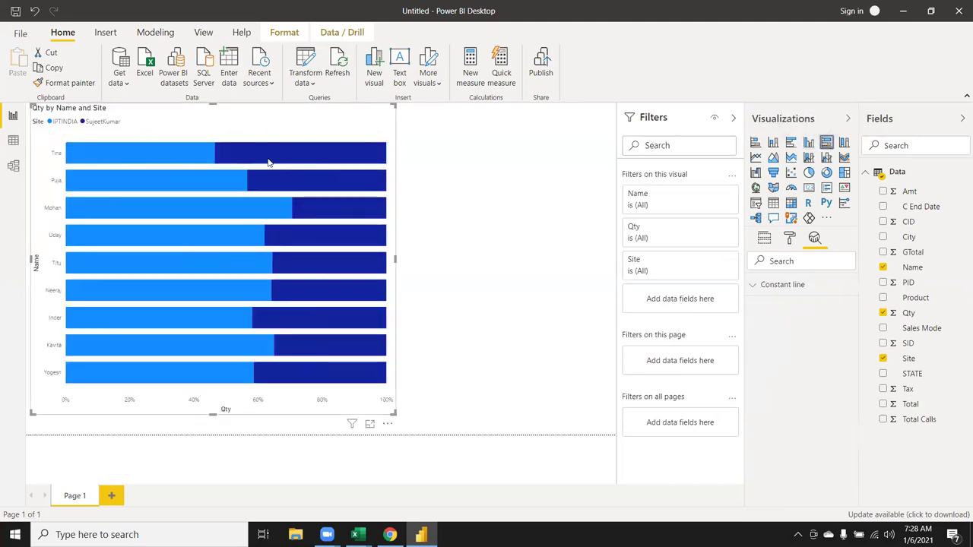
mouse_move(199, 162)
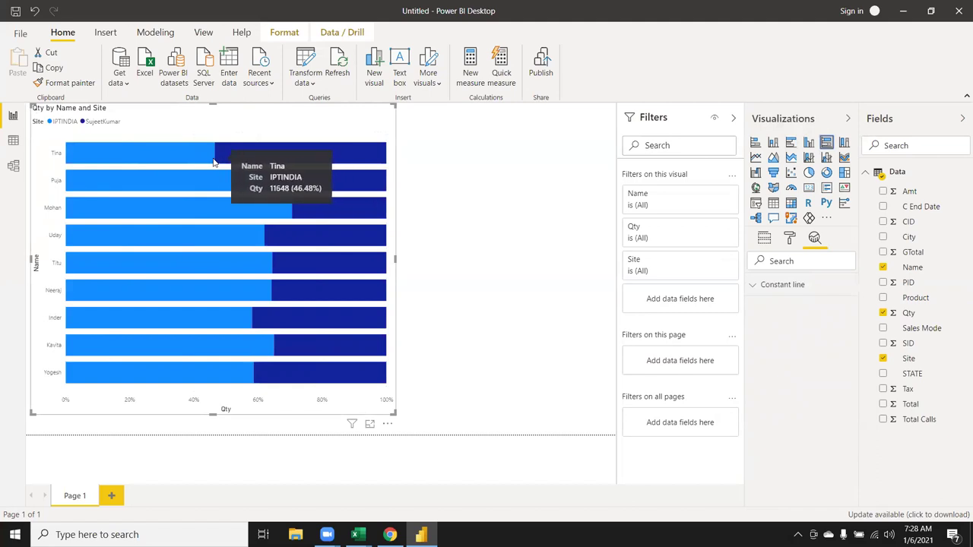
- Switch Data labels On in the Format pane and expand them to review their settings
click(789, 242)
click(798, 376)
click(798, 376)
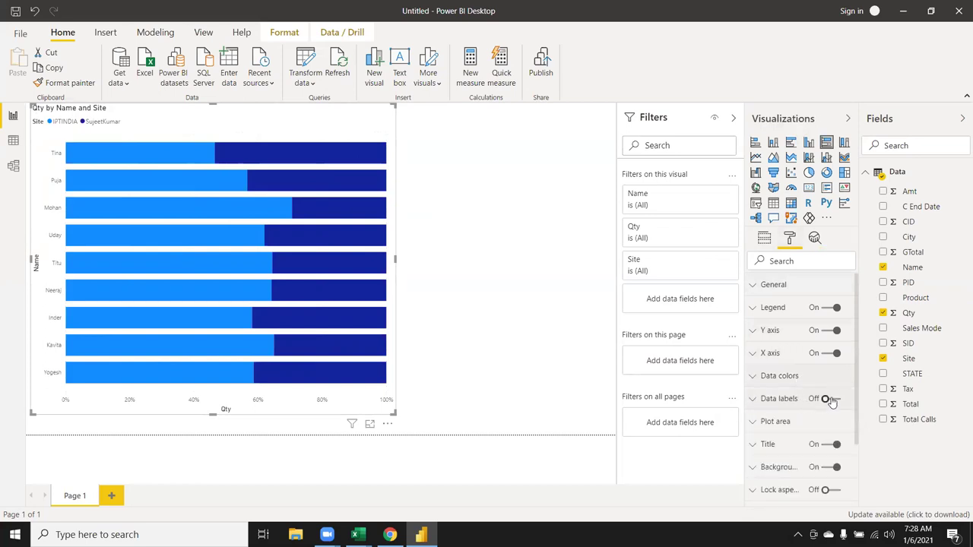
click(832, 400)
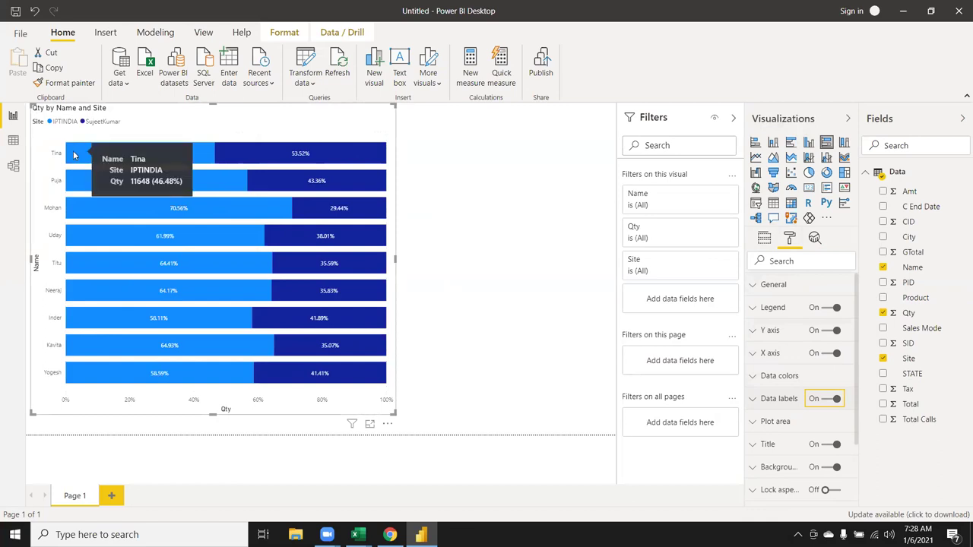
mouse_move(130, 164)
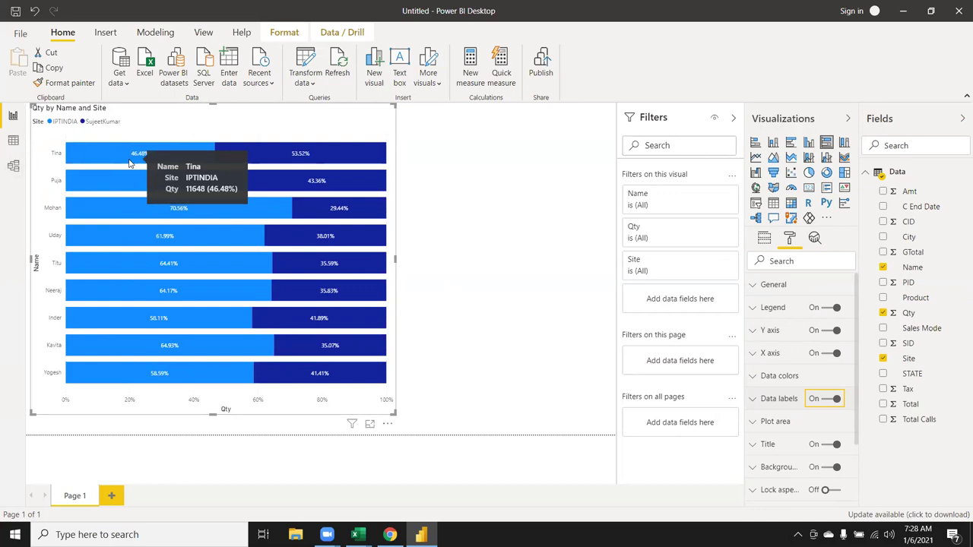
mouse_move(309, 166)
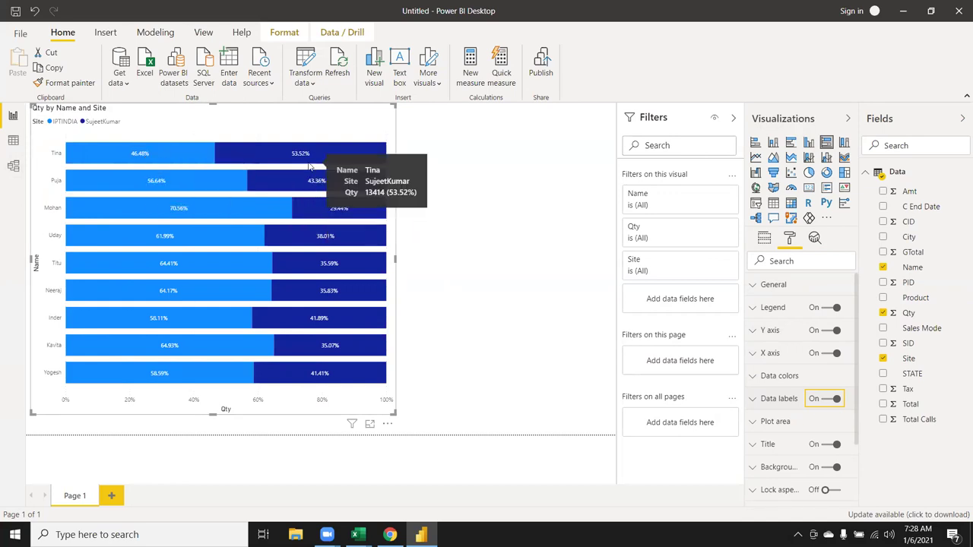
scroll(818, 416, down, 3)
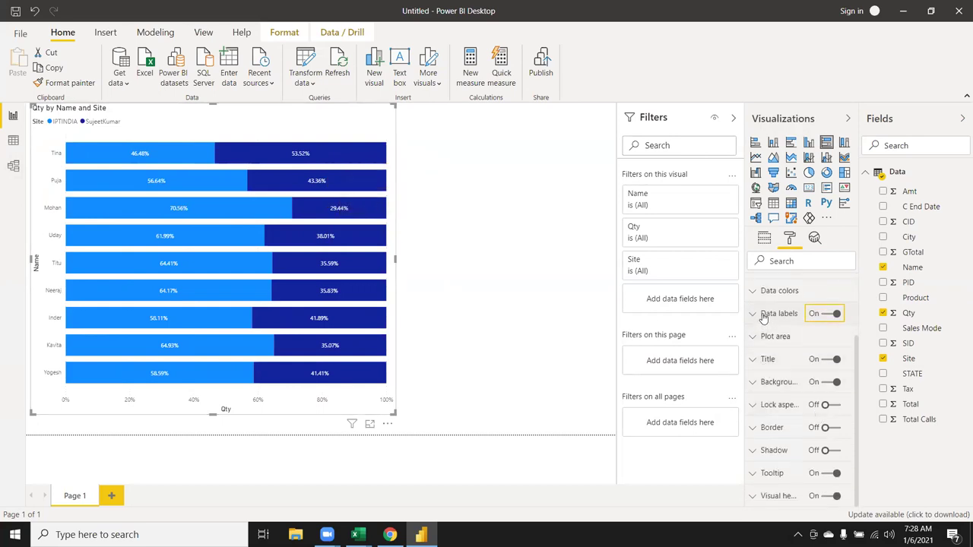
click(764, 316)
scroll(817, 400, down, 3)
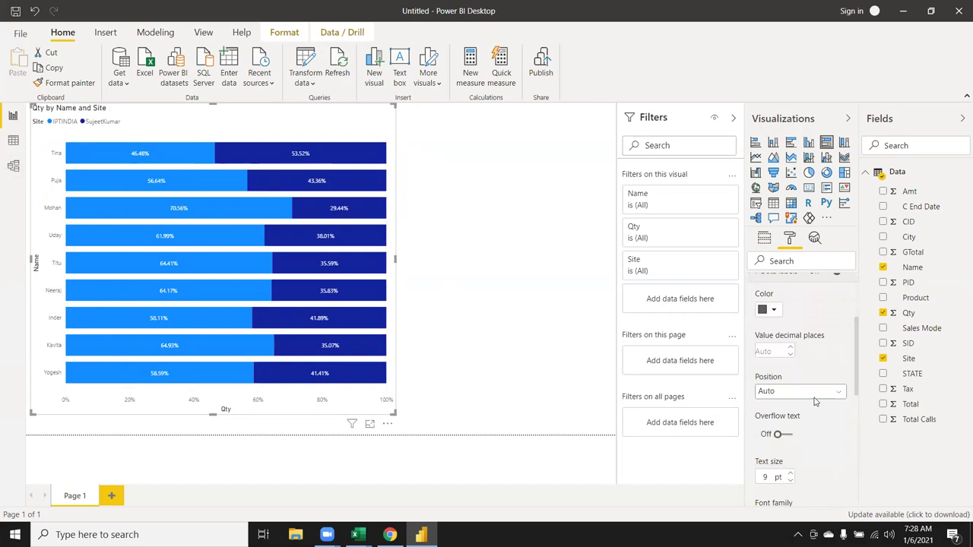
scroll(818, 416, down, 2)
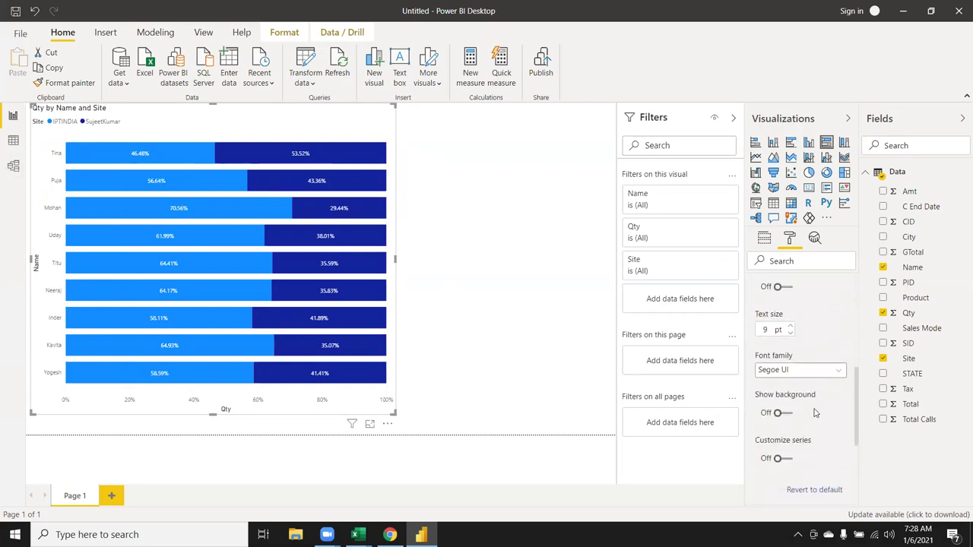
scroll(815, 413, down, 3)
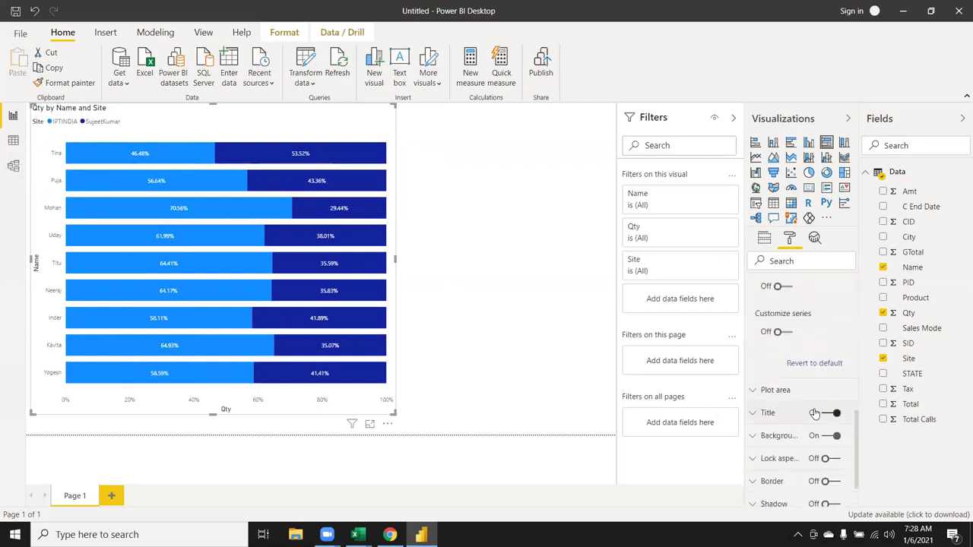
scroll(815, 413, up, 3)
scroll(815, 412, up, 3)
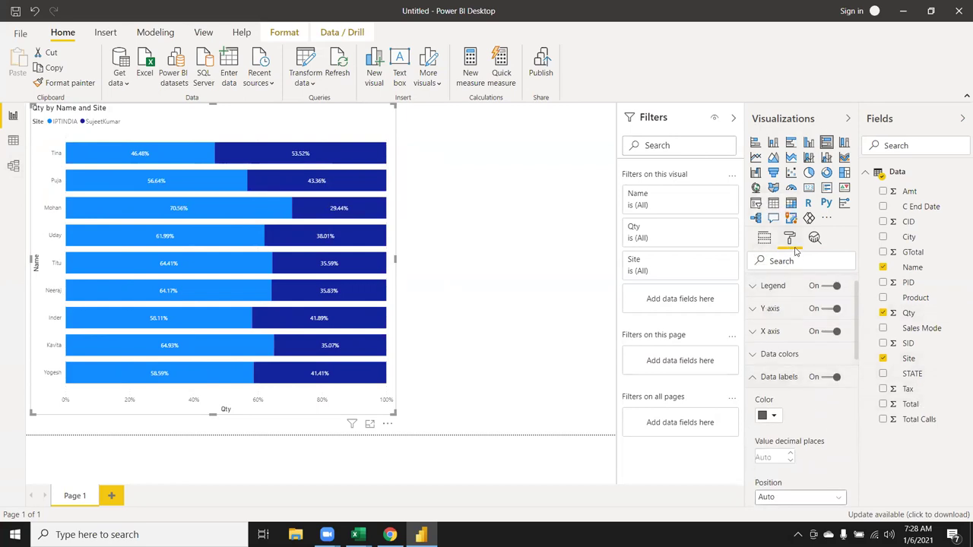
- Add Site to the Tooltips well, where it appears as First Site
click(771, 241)
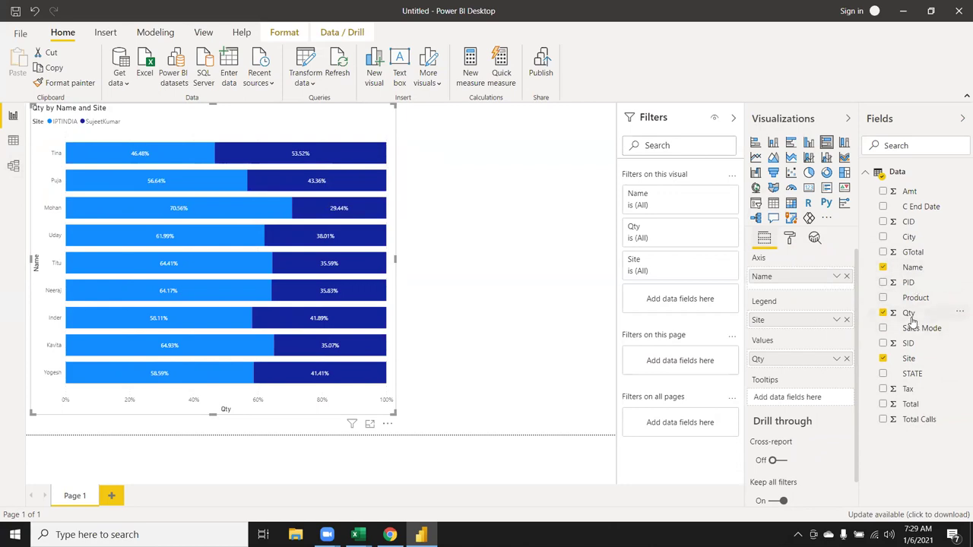
drag(910, 360, 796, 403)
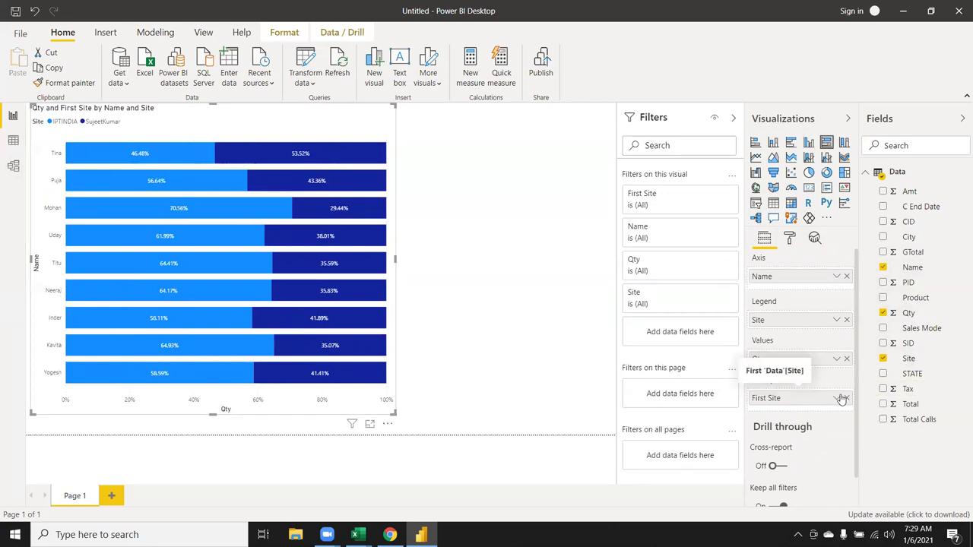
click(837, 399)
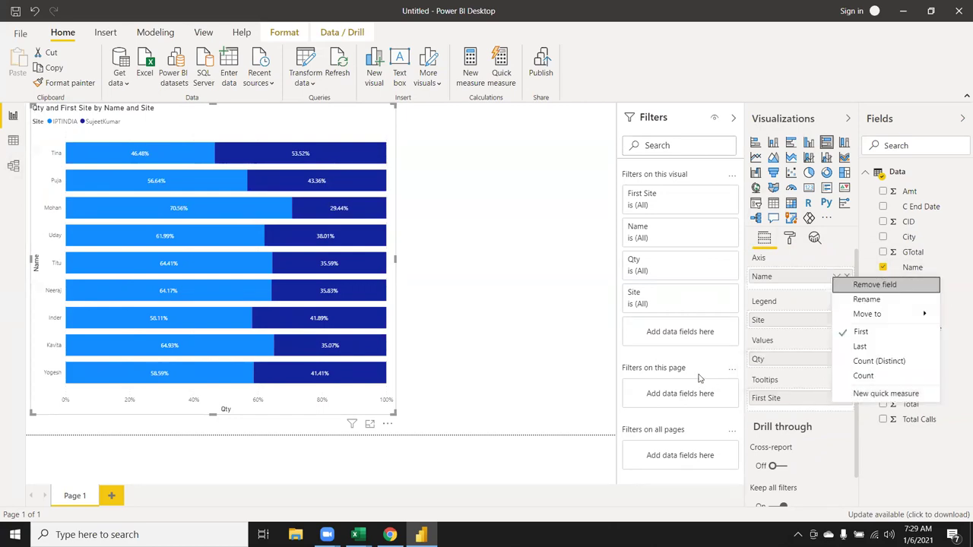
click(567, 370)
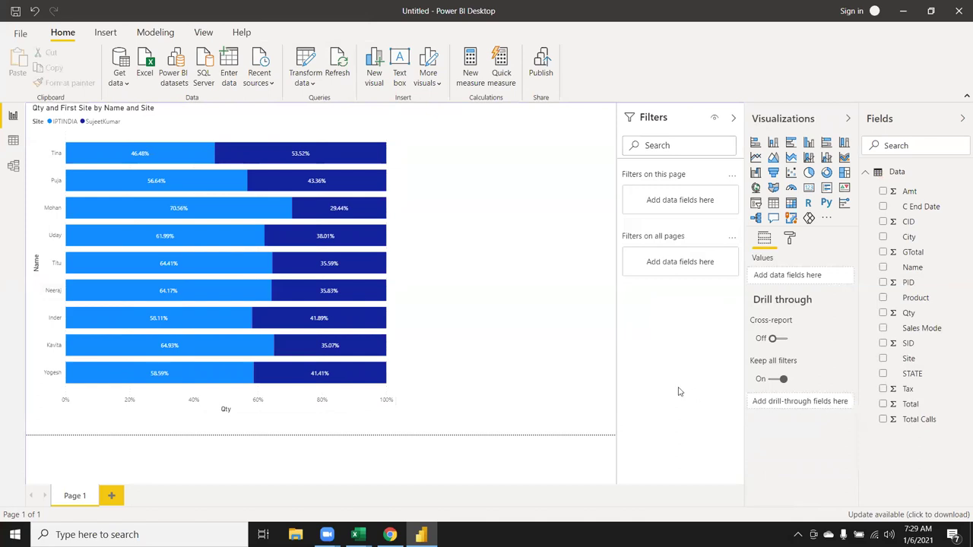